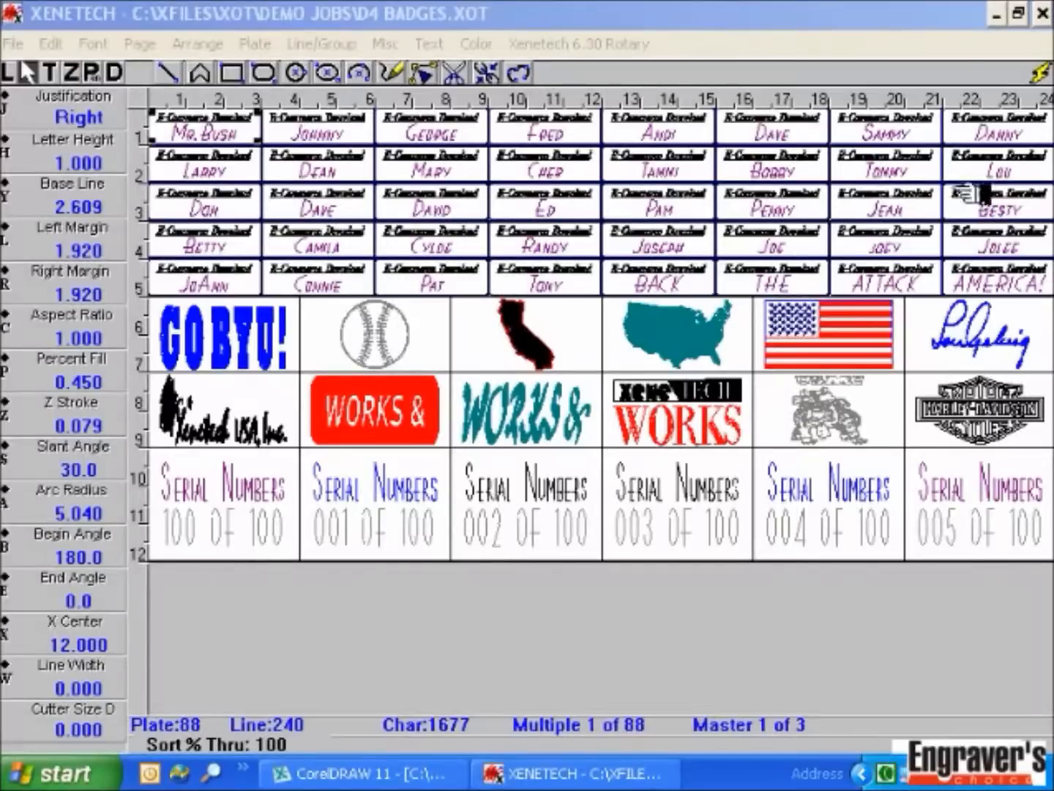
Step: Minimize the D4 BADGES job and launch the LASER XENETECH edition for a blank job
click(998, 15)
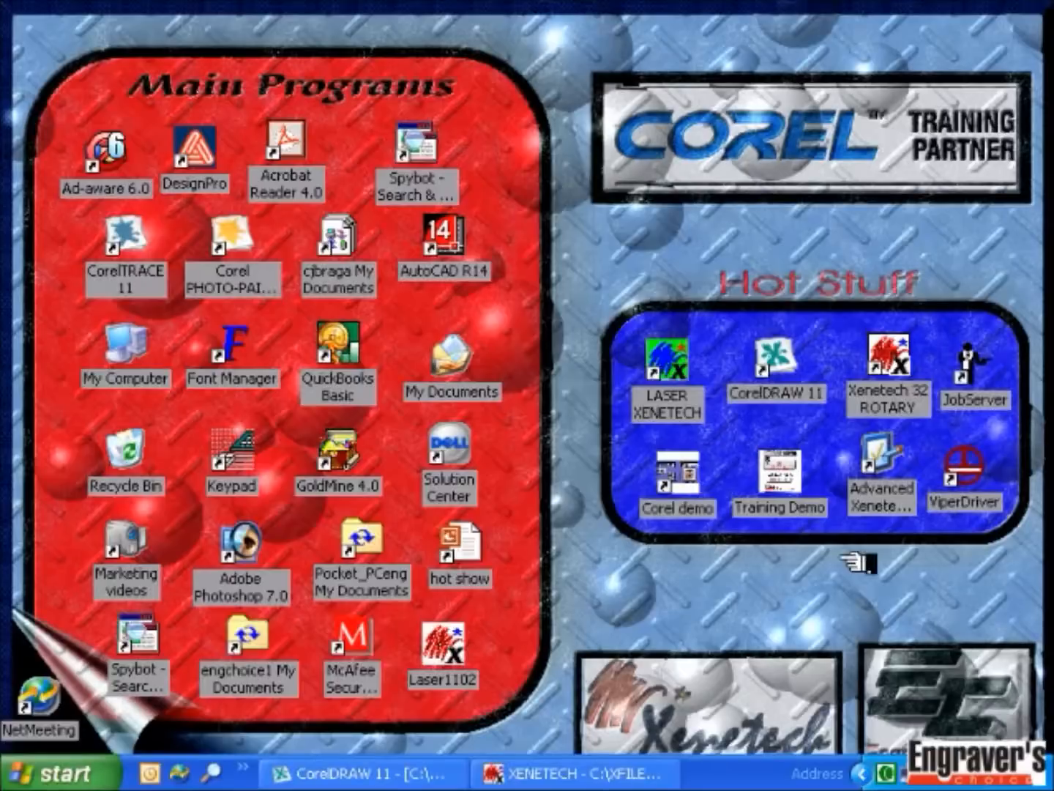
click(669, 363)
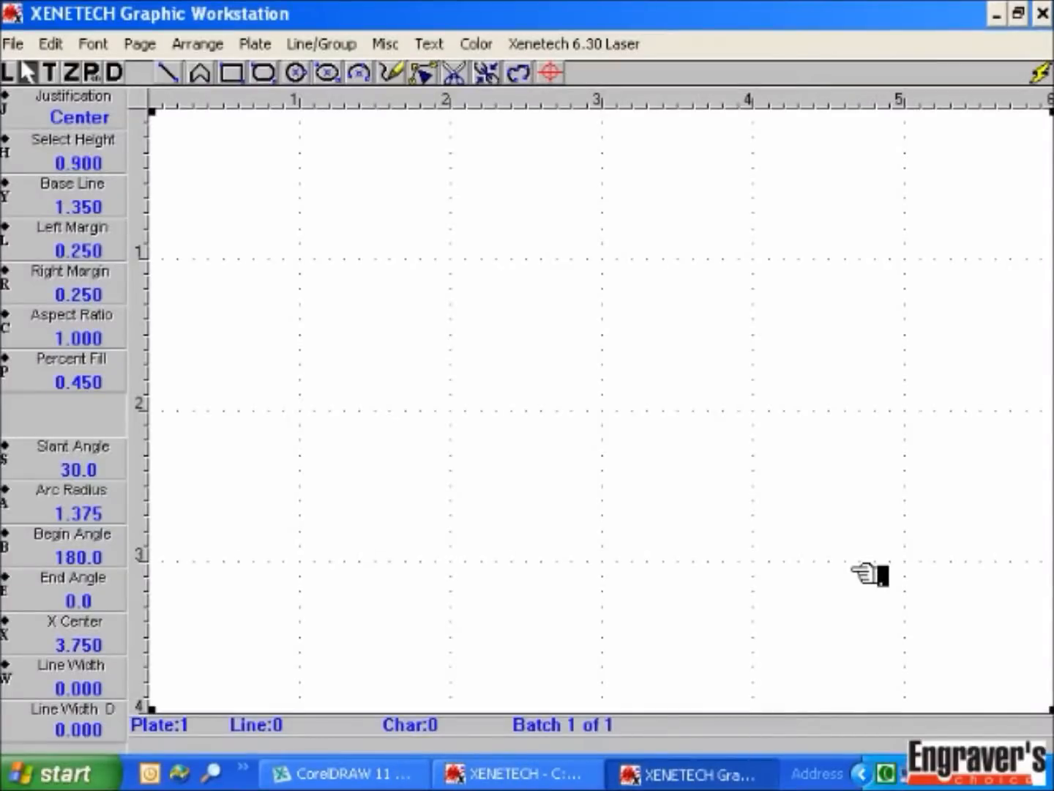
Step: Start a new job with a 4 by 4 inch work space
key(Return)
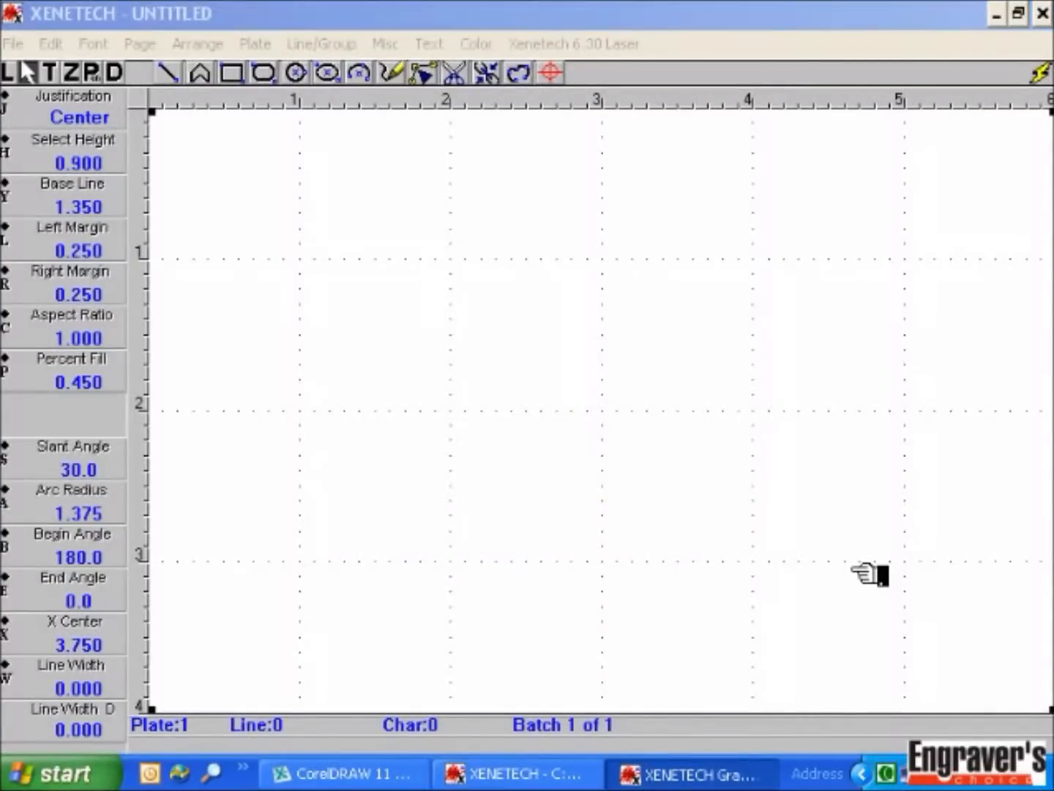
text(4)
key(Tab)
text(4)
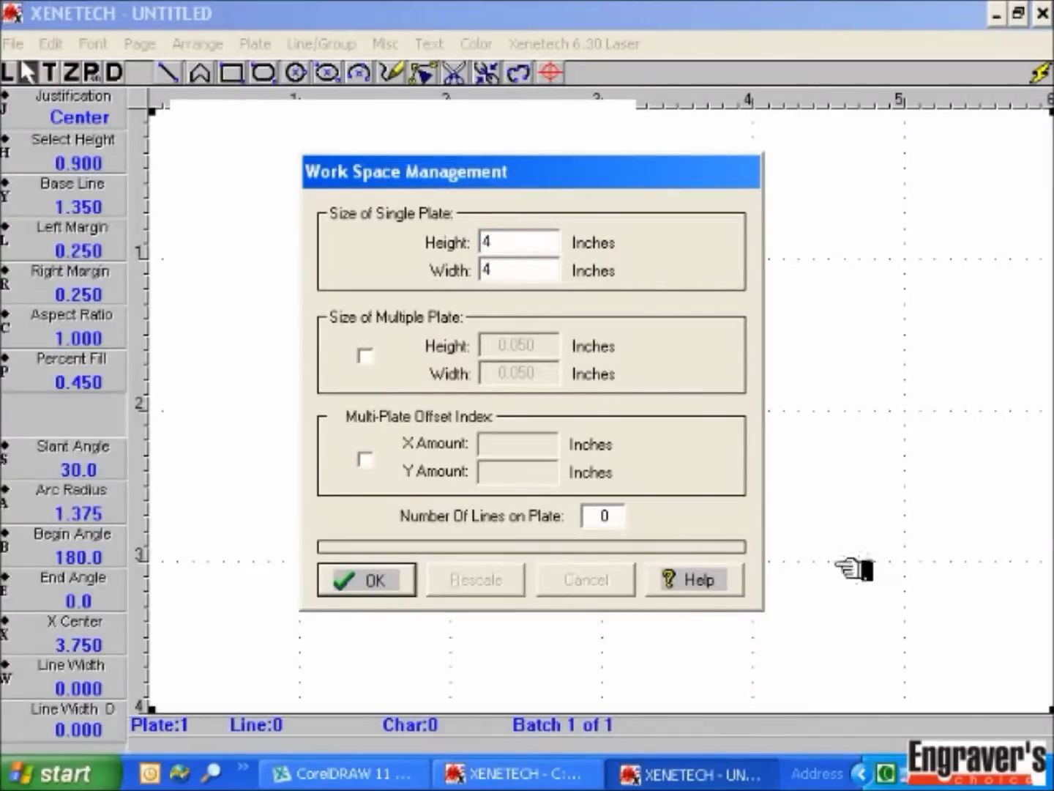
click(374, 579)
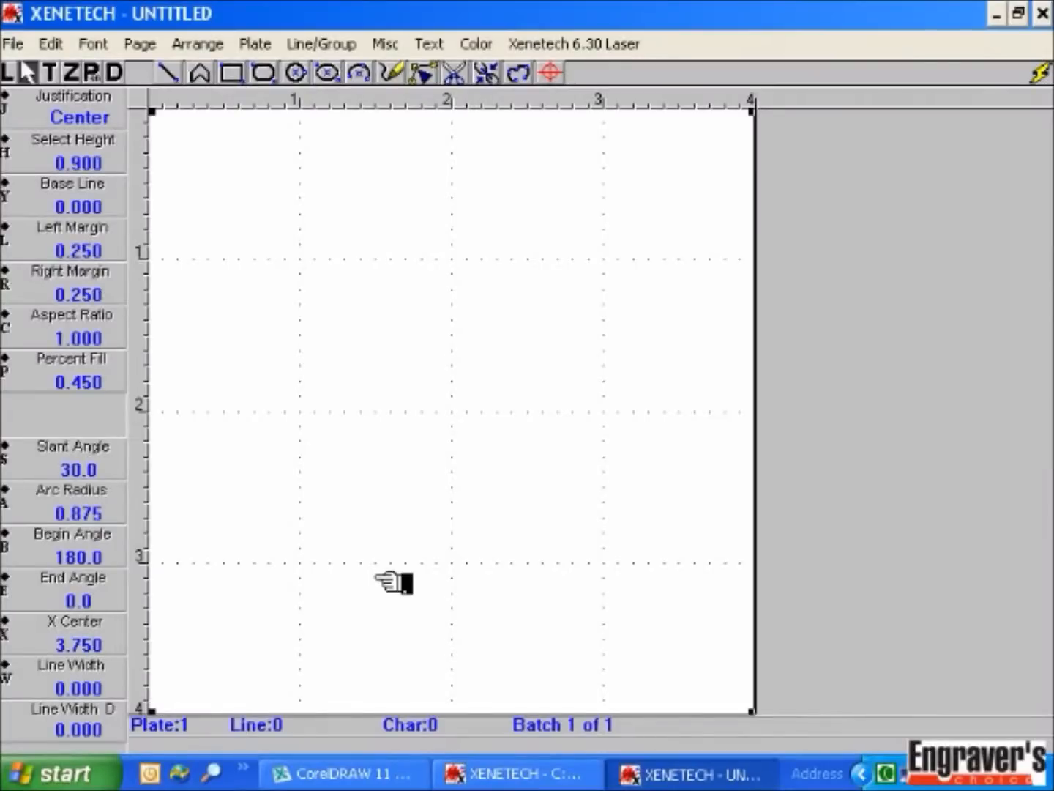
Step: Enter two text lines, 'name' and 'company'
key(Return)
text(name)
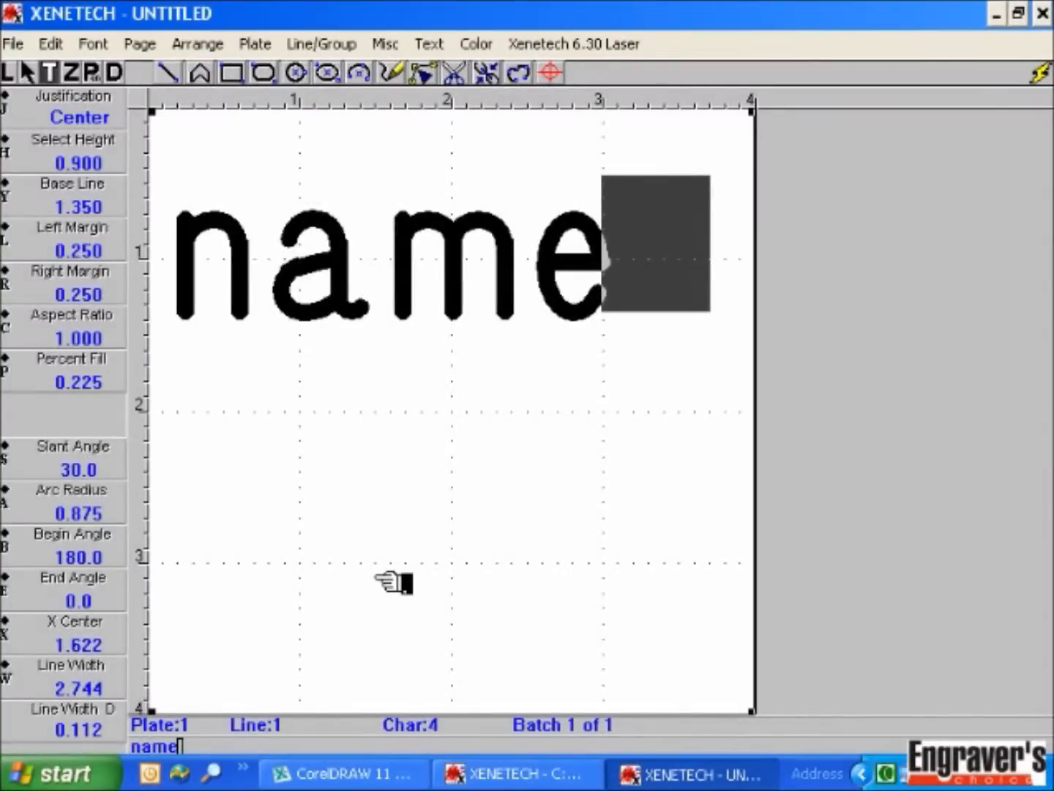
key(Return)
text(company)
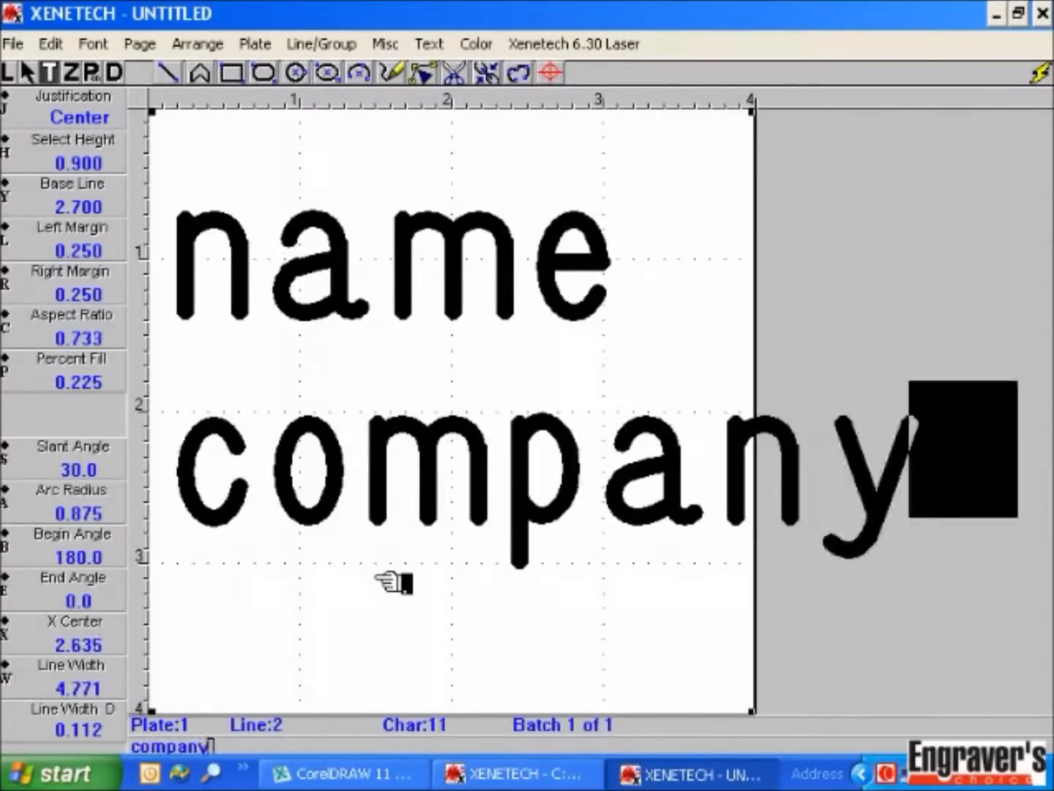
key(Escape)
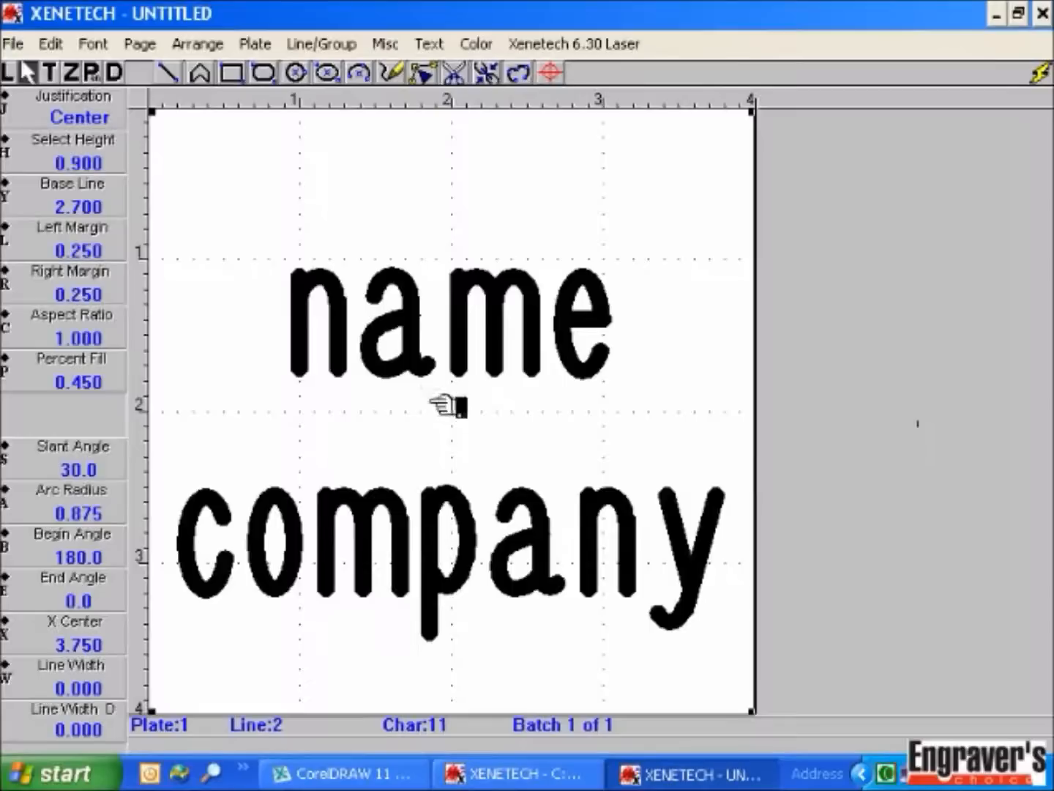
Step: Capitalize the first letter of 'Name', convert 'COMPANY' to upper case, and reselect the Name line
click(411, 354)
right_click(410, 353)
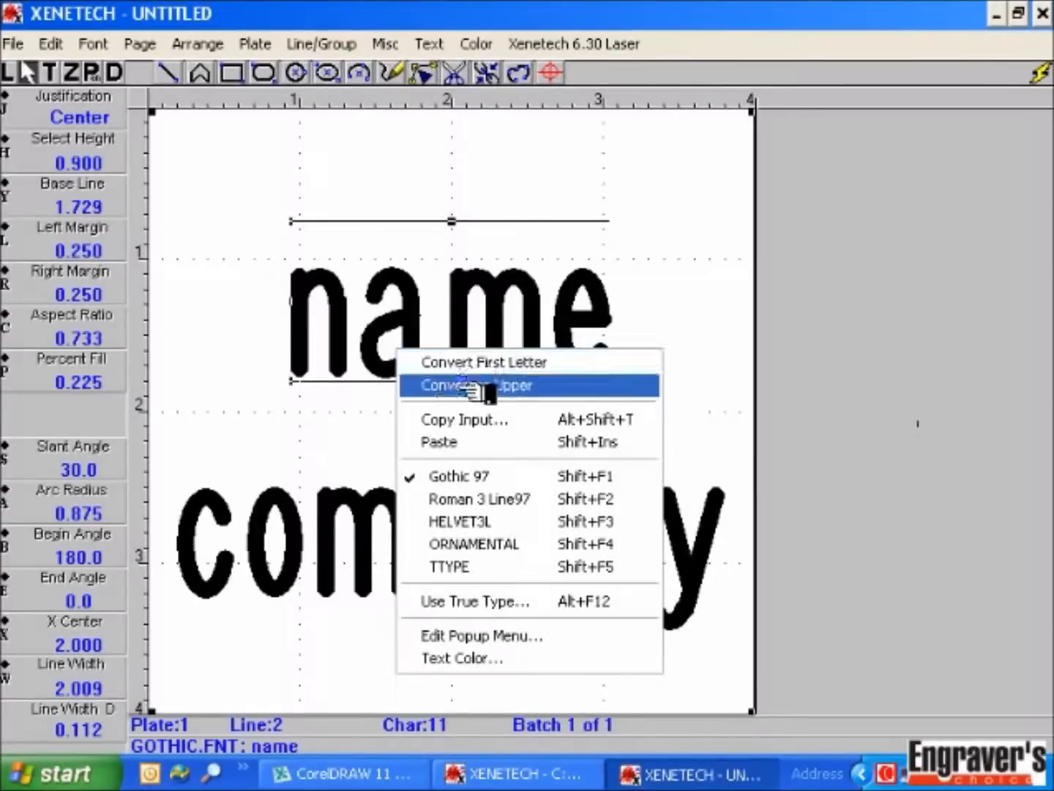
click(428, 364)
click(340, 579)
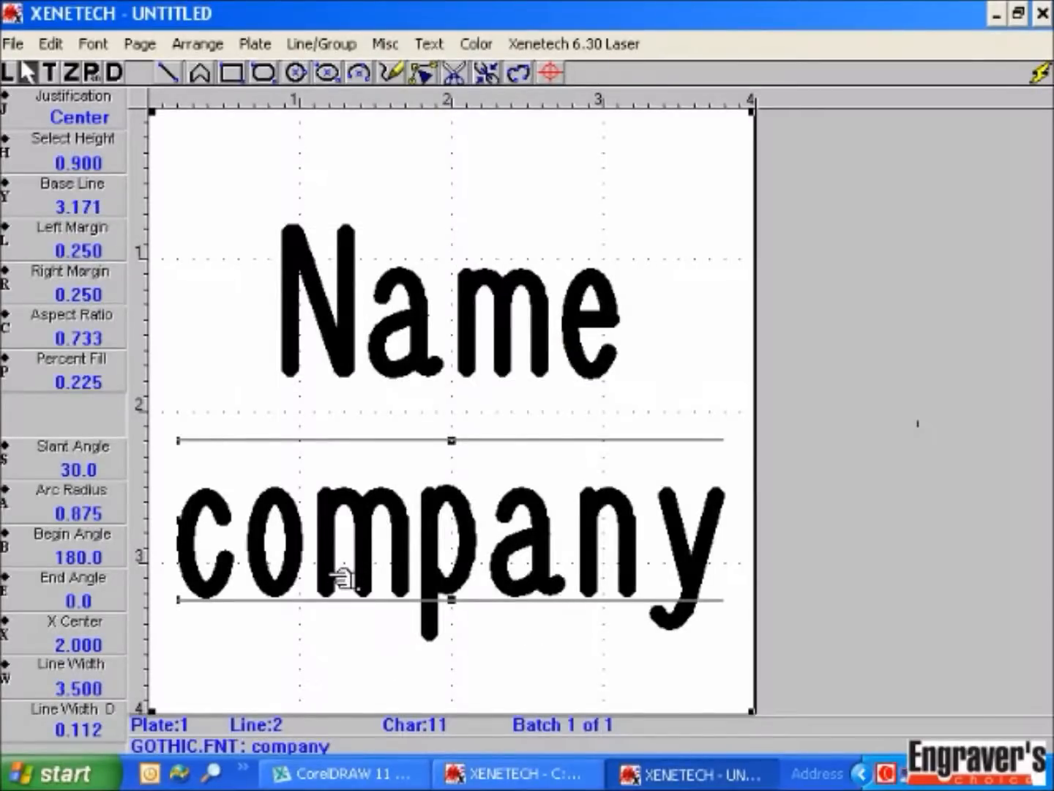
right_click(343, 579)
click(445, 285)
click(671, 343)
click(489, 322)
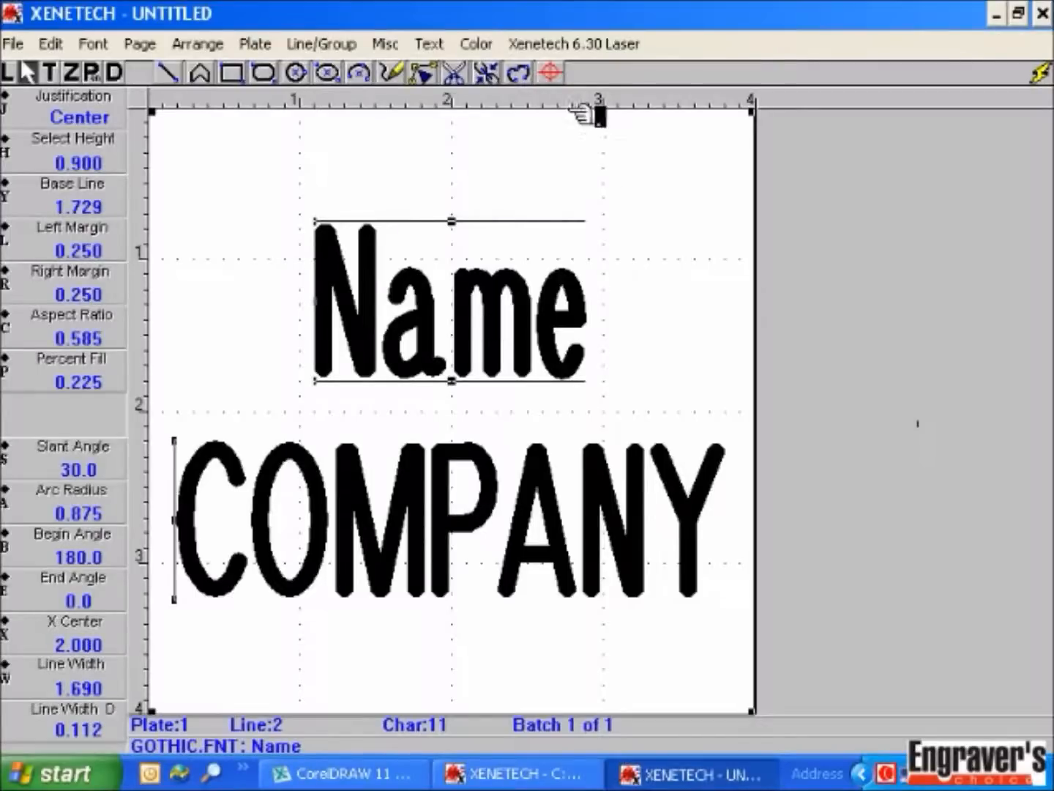
click(551, 44)
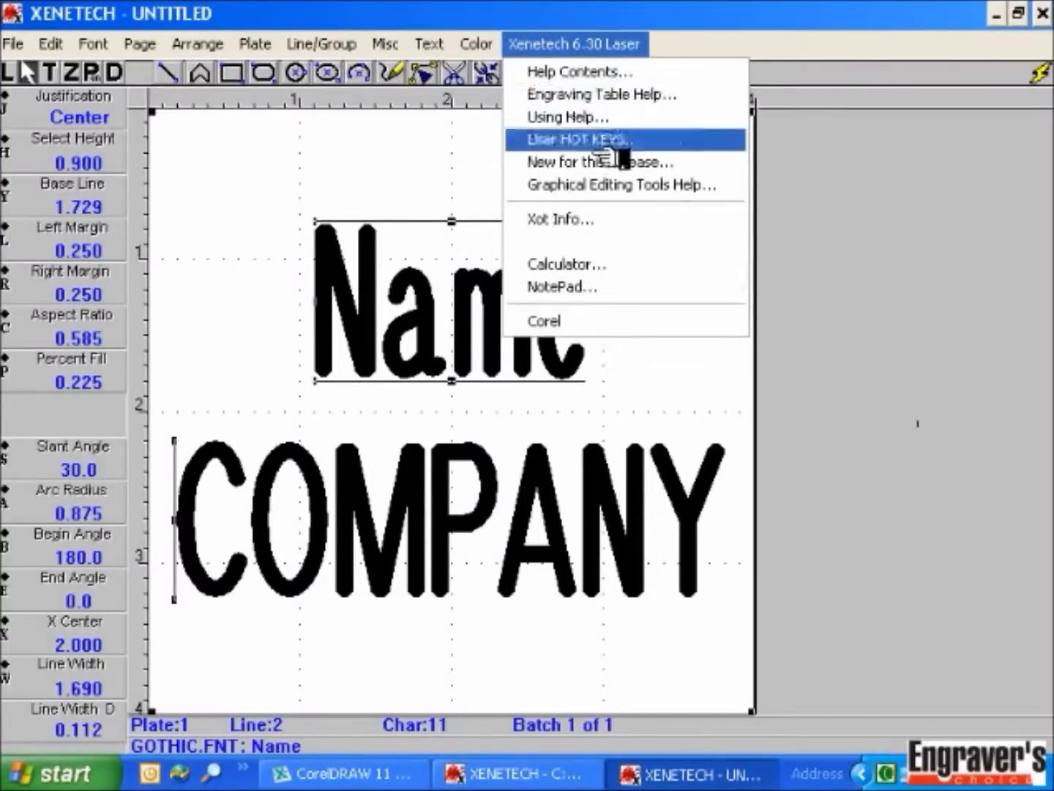
Step: Copy the five first names from the built-in NotePad, then minimize it and redraw the plate
click(634, 300)
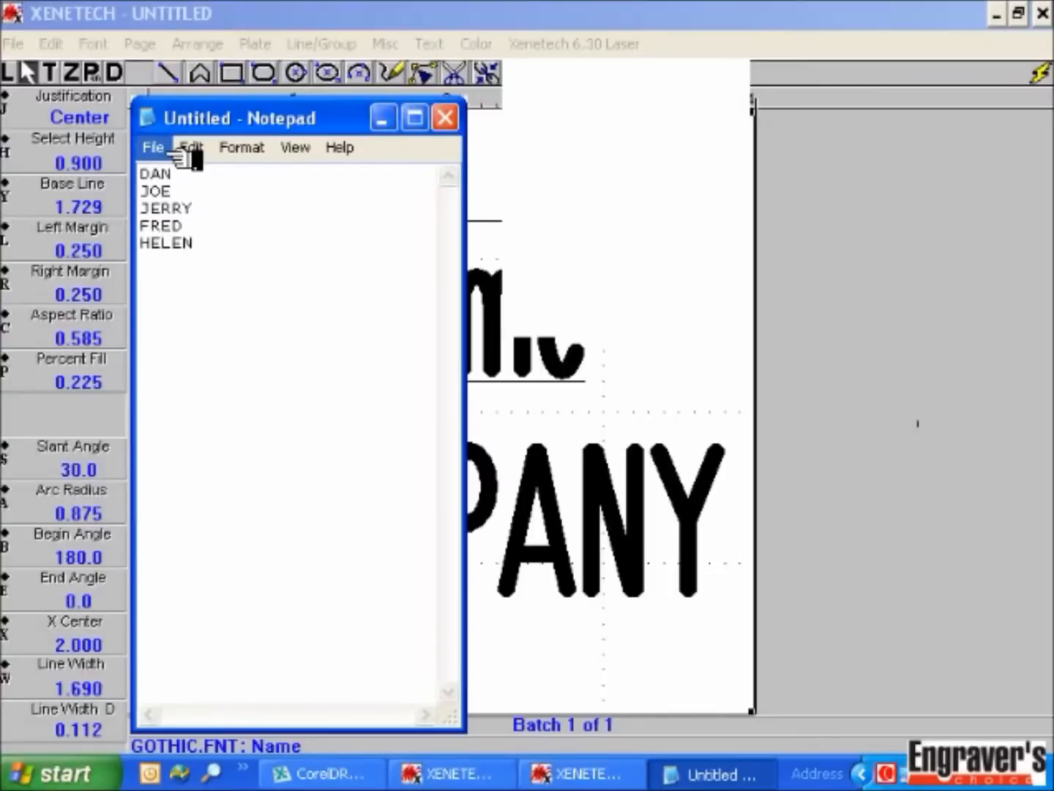
right_click(234, 223)
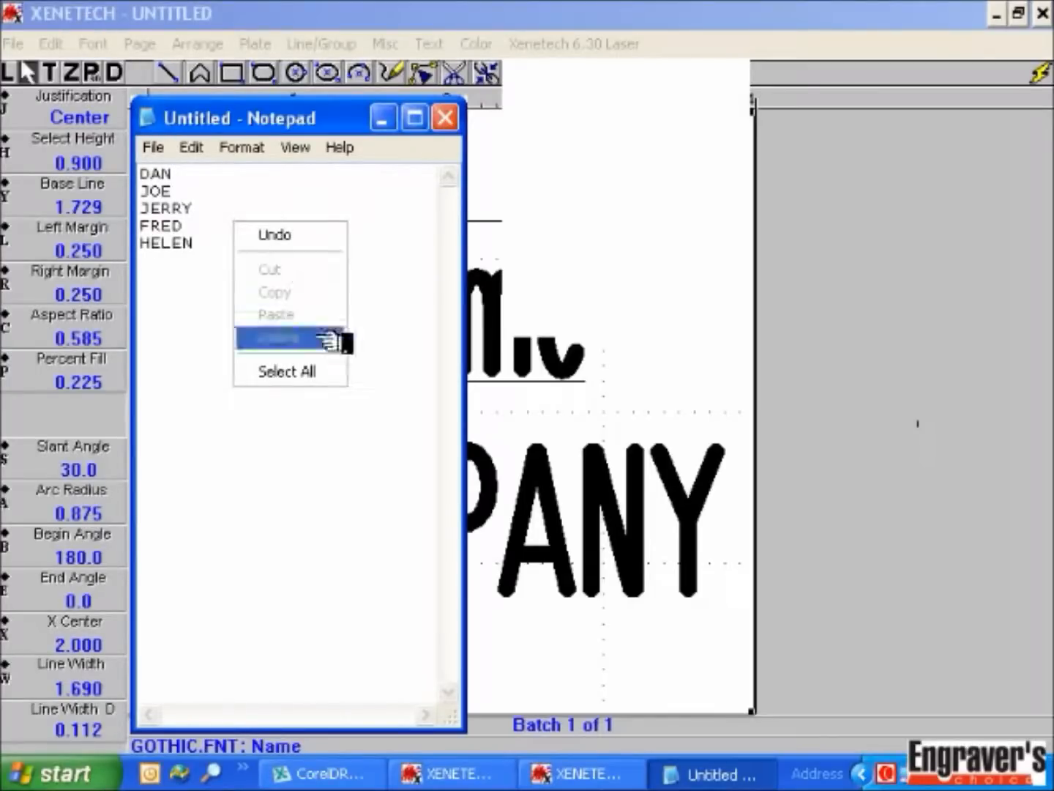
click(331, 370)
right_click(245, 227)
click(304, 295)
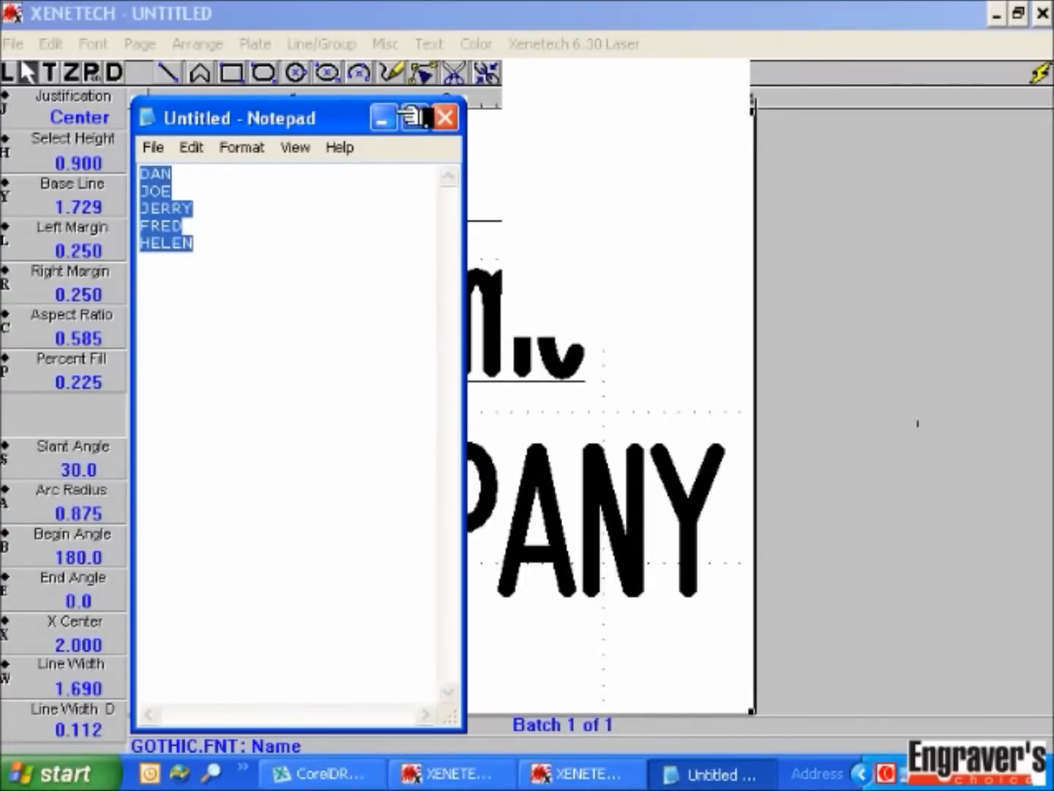
click(385, 117)
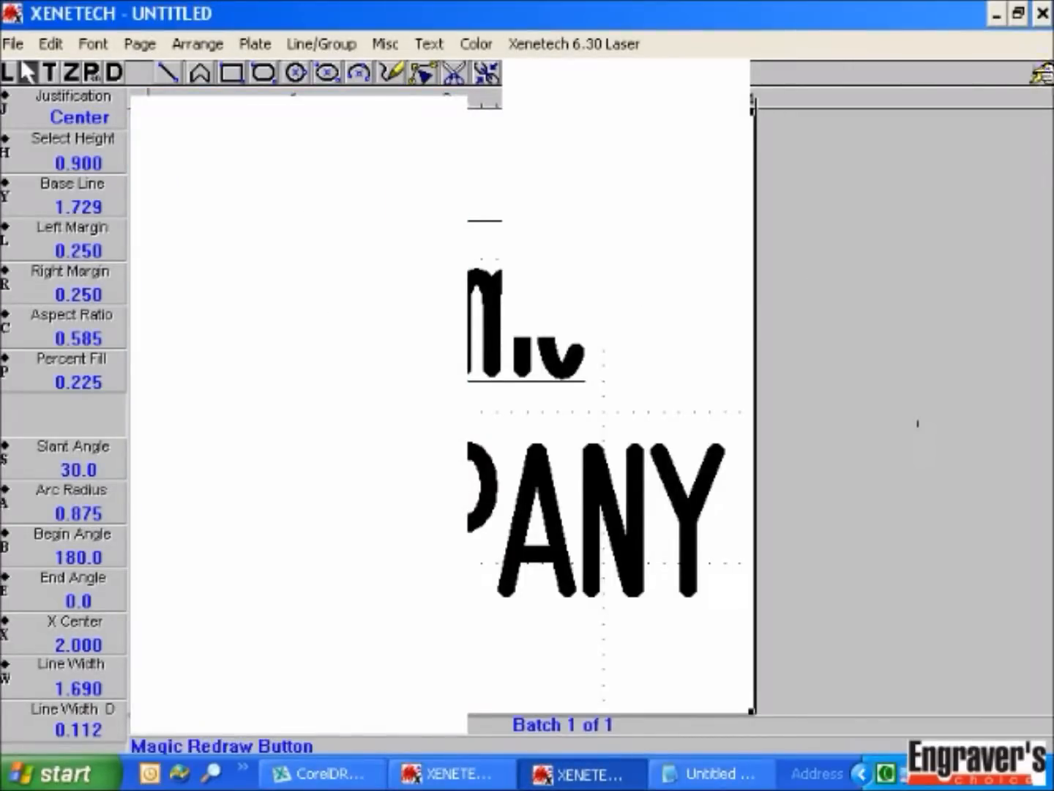
click(1040, 74)
Step: Paste the name list over the Name line to create five batch plates, then page through them
right_click(462, 318)
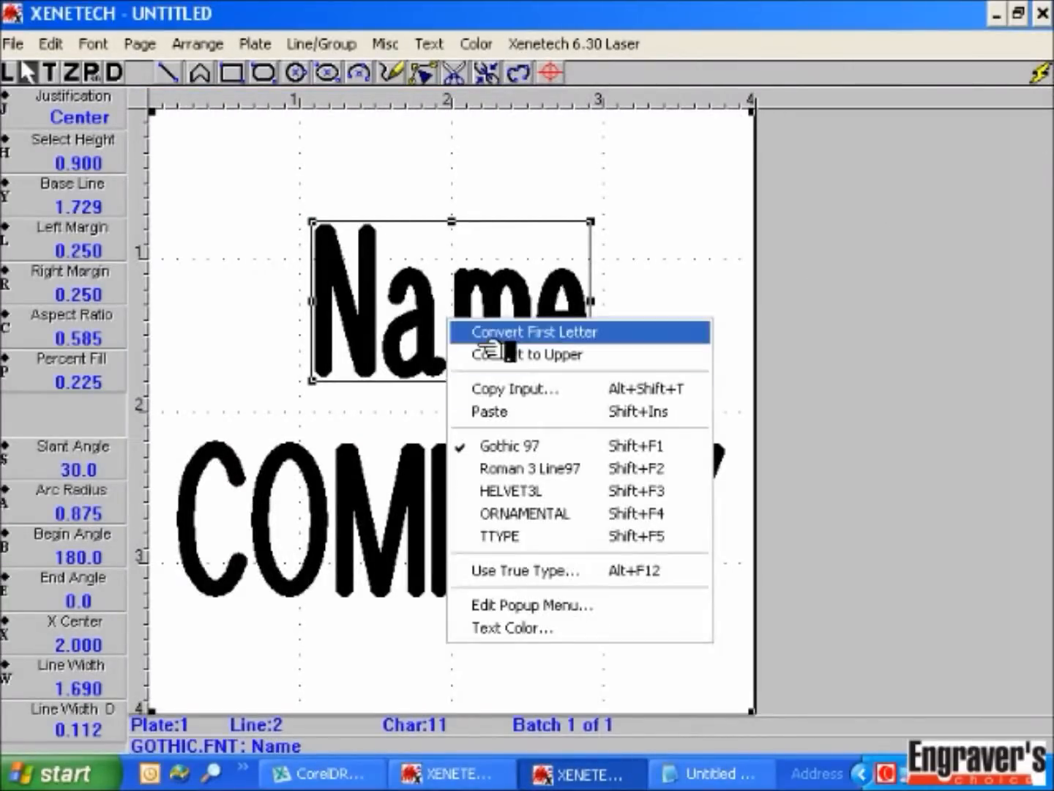
click(549, 414)
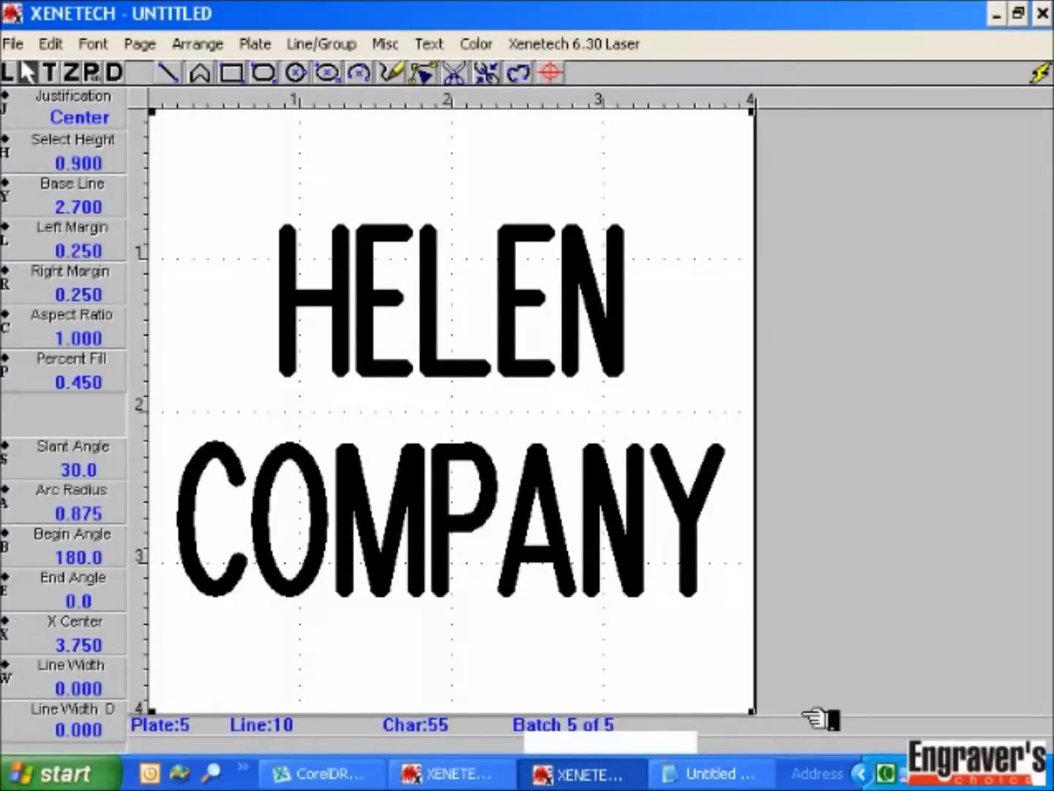
key(Page_Up)
key(Page_Up)
key(Page_Up)
key(Page_Up)
key(Page_Up)
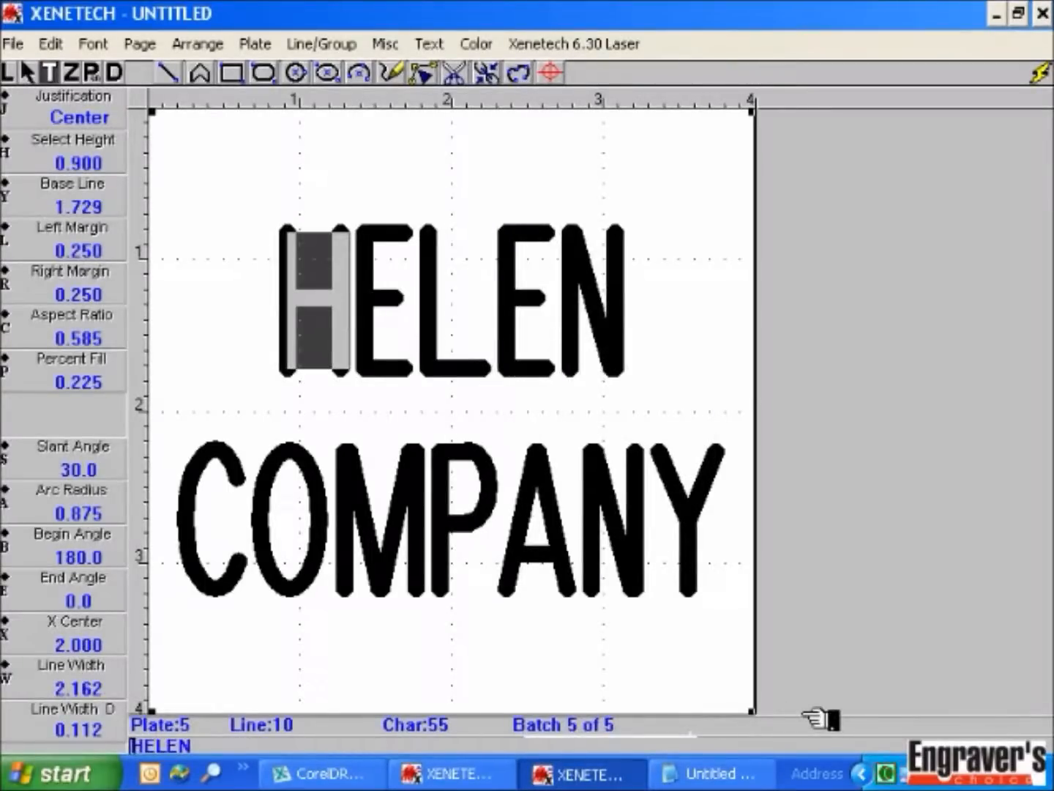
Step: Exit Notepad without saving the list and close the untitled job window
click(707, 774)
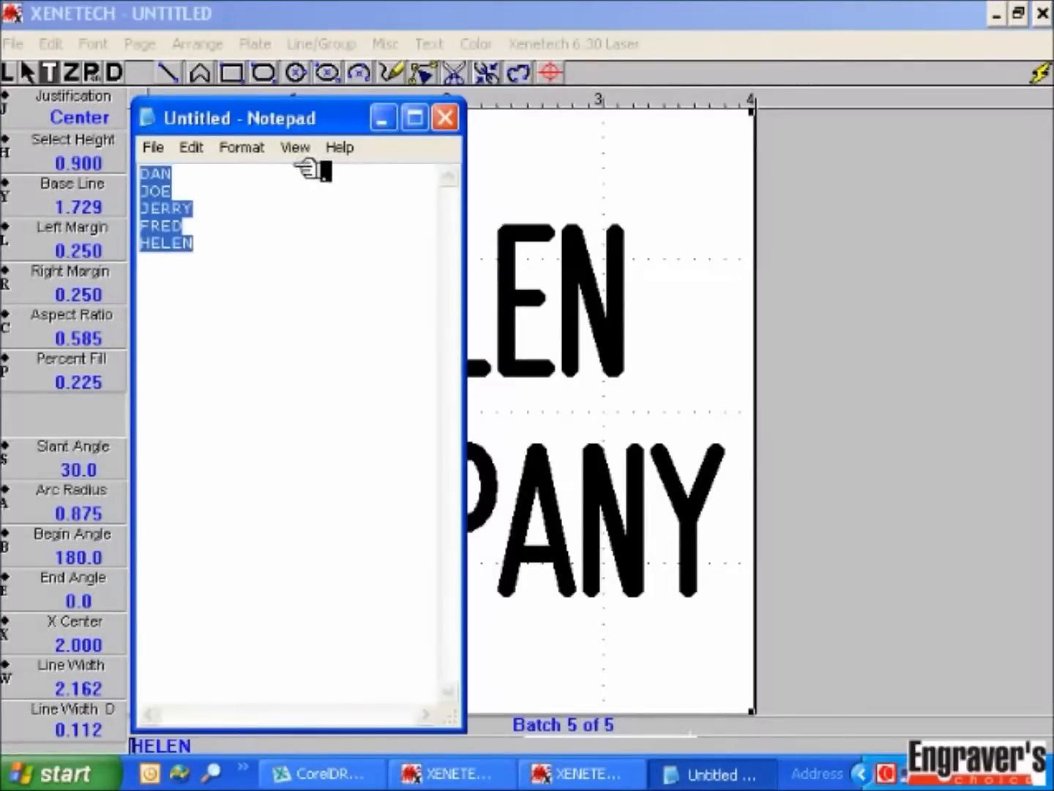
click(155, 149)
click(192, 335)
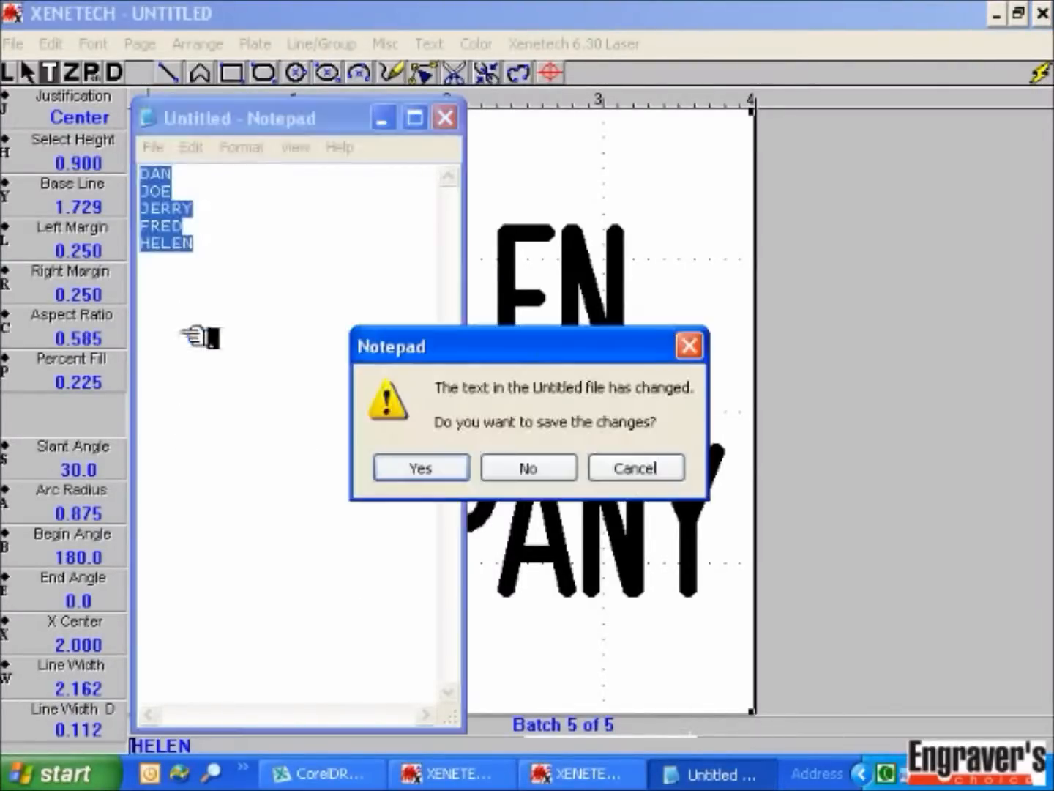
click(546, 465)
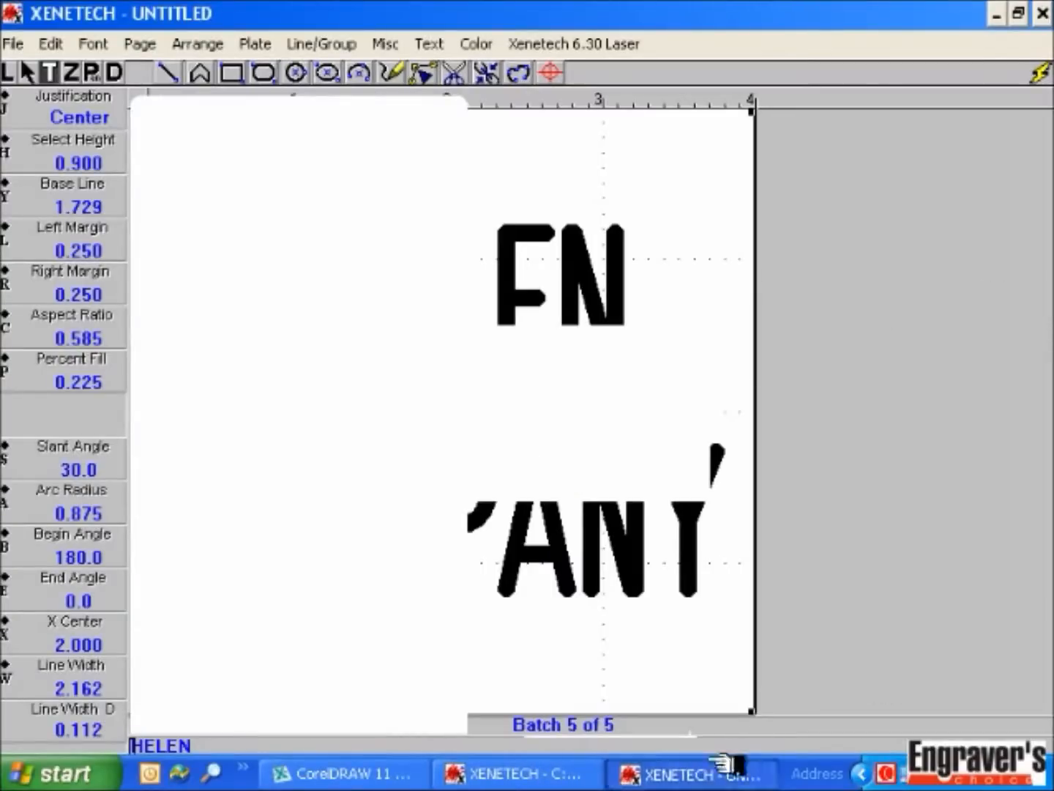
click(1045, 14)
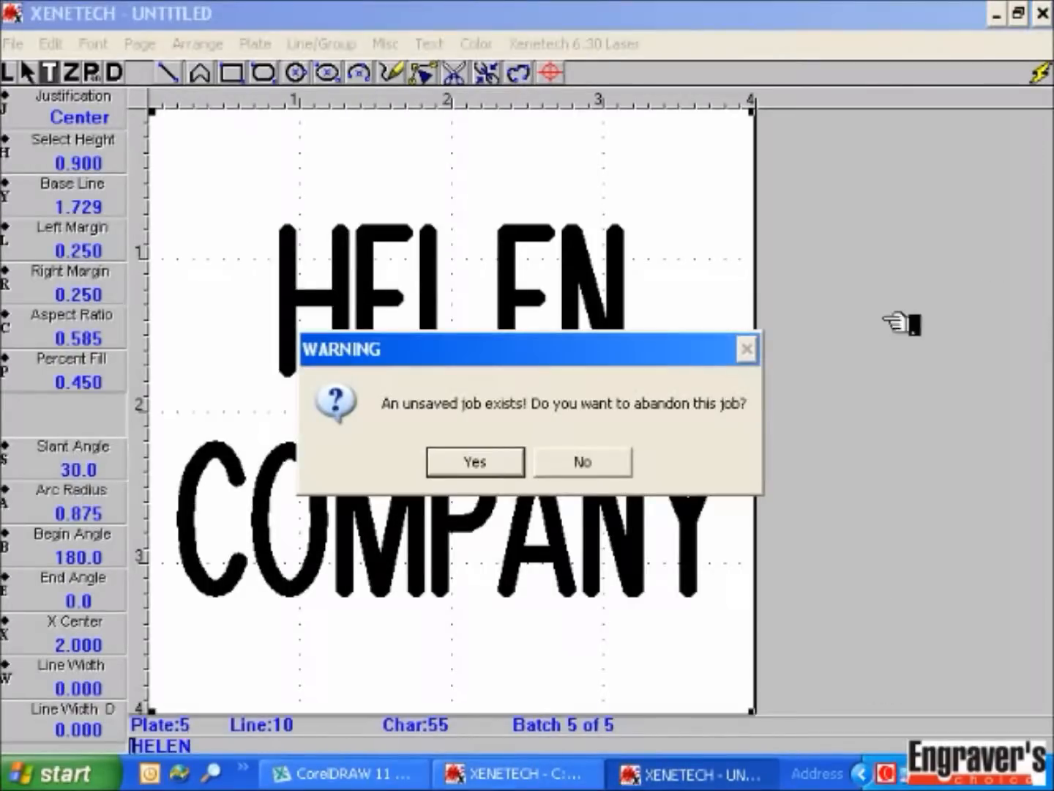
Step: Return to the D4 BADGES.XOT job and page down to the next set of plates
click(555, 776)
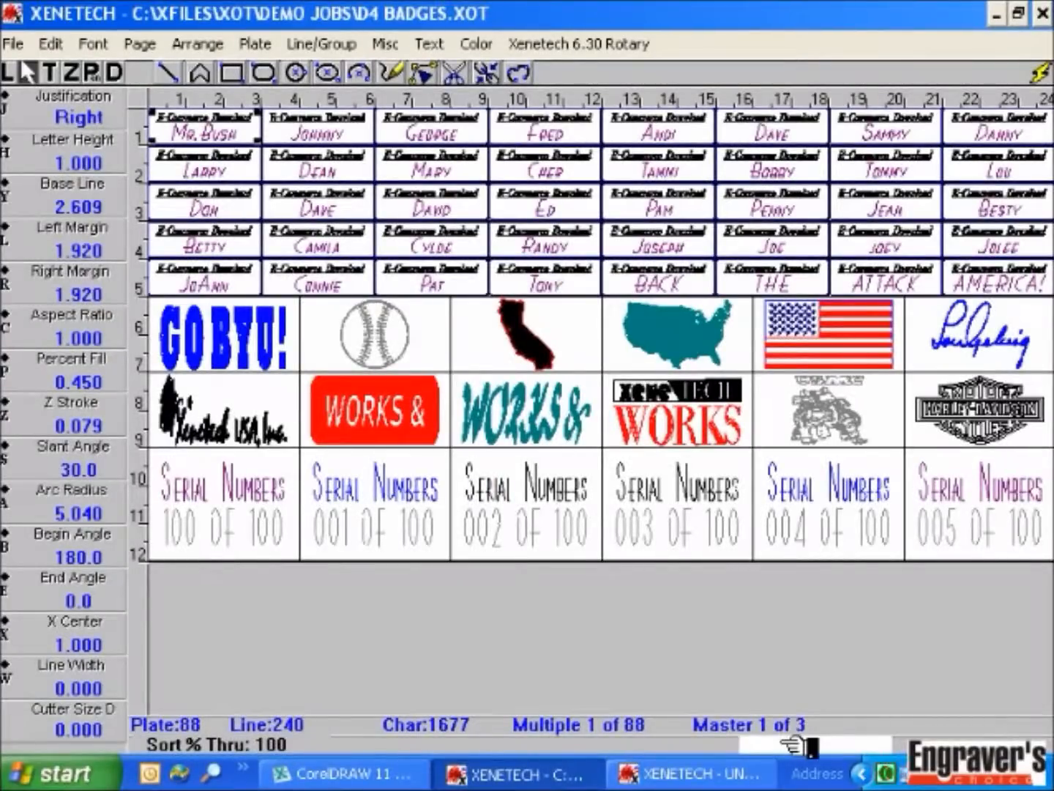
key(Page_Down)
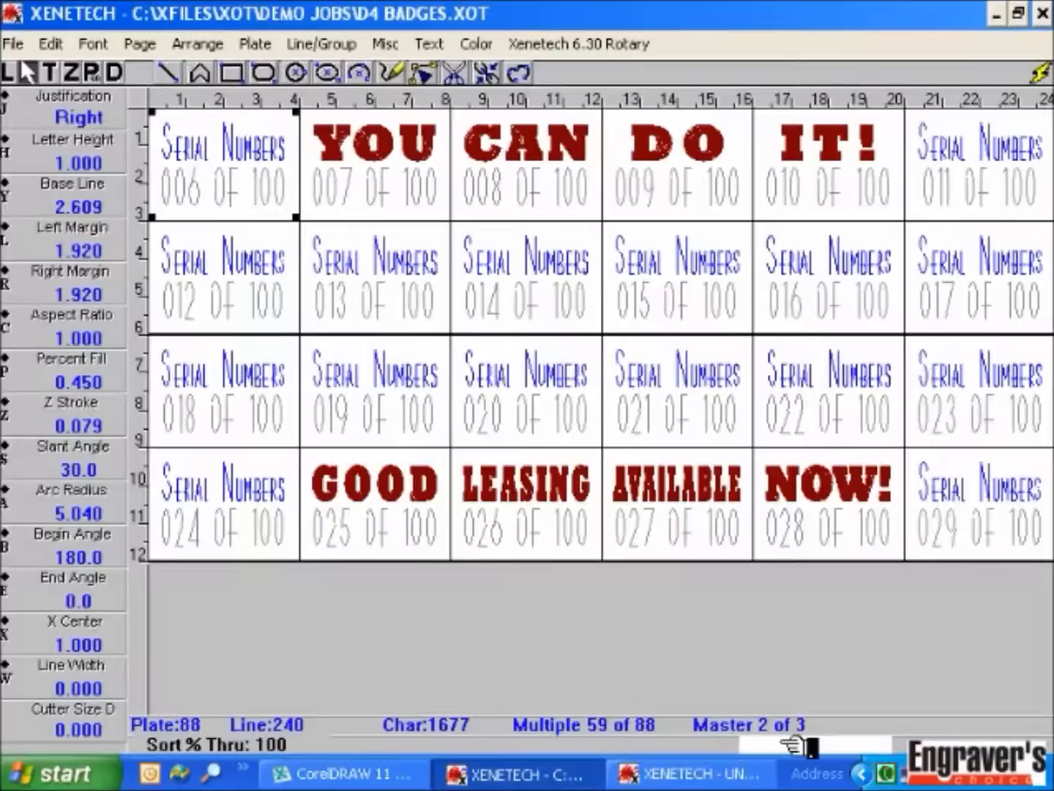
Step: Page through Masters 2 and 3, zoom in on the 005 OF 100 plate, then zoom back out
key(Page_Down)
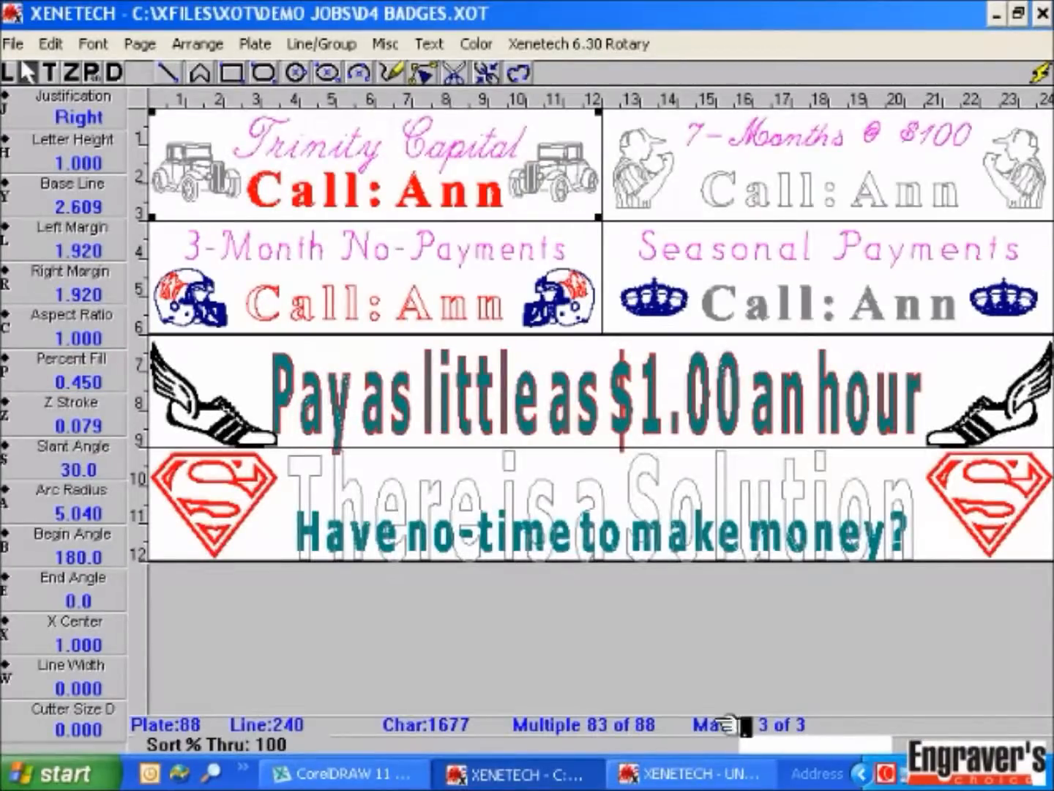
key(Page_Up)
key(Page_Up)
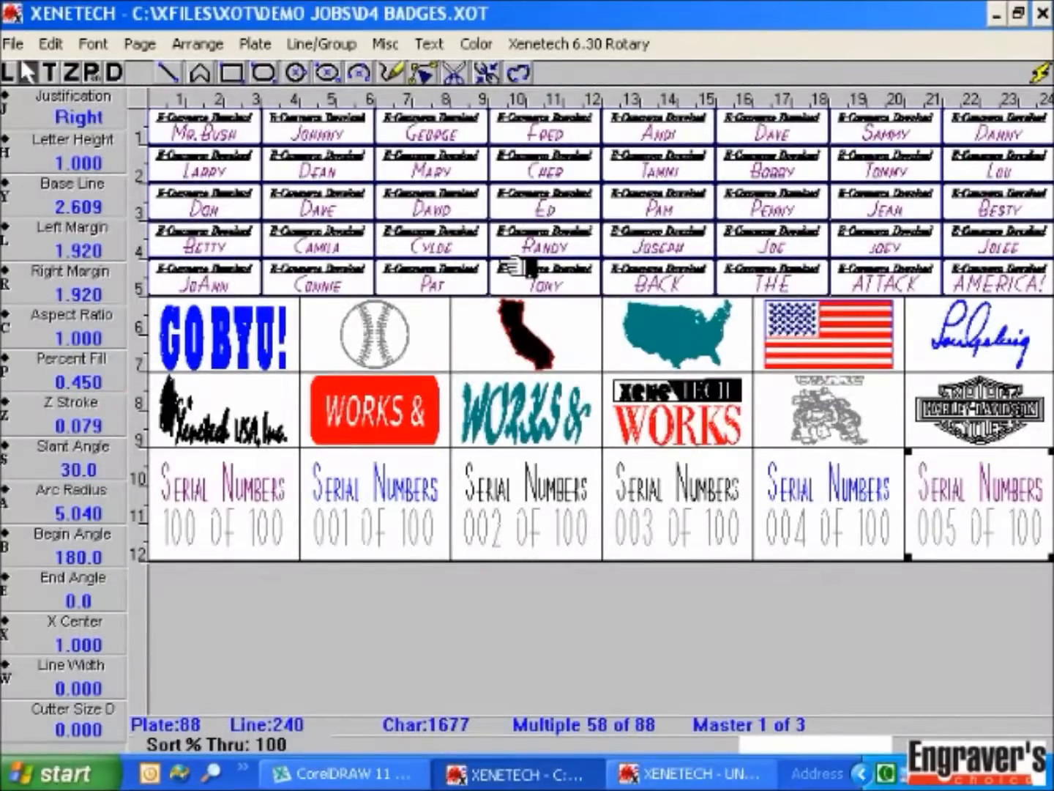
key(F4)
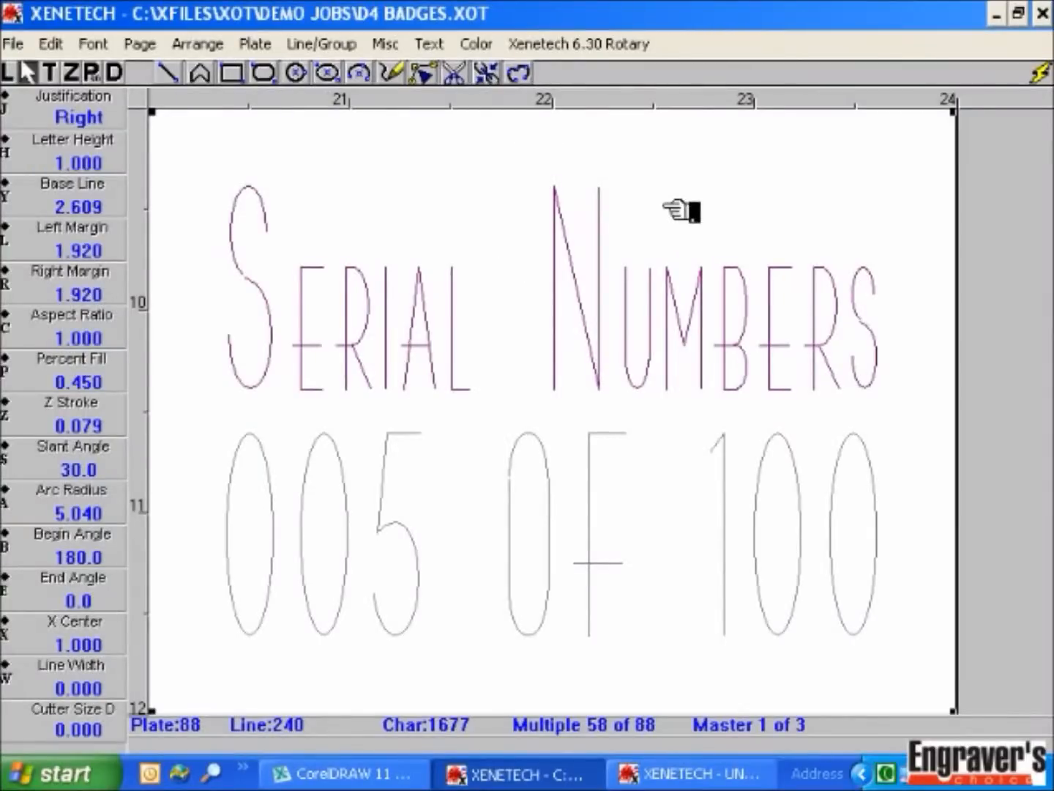
key(F4)
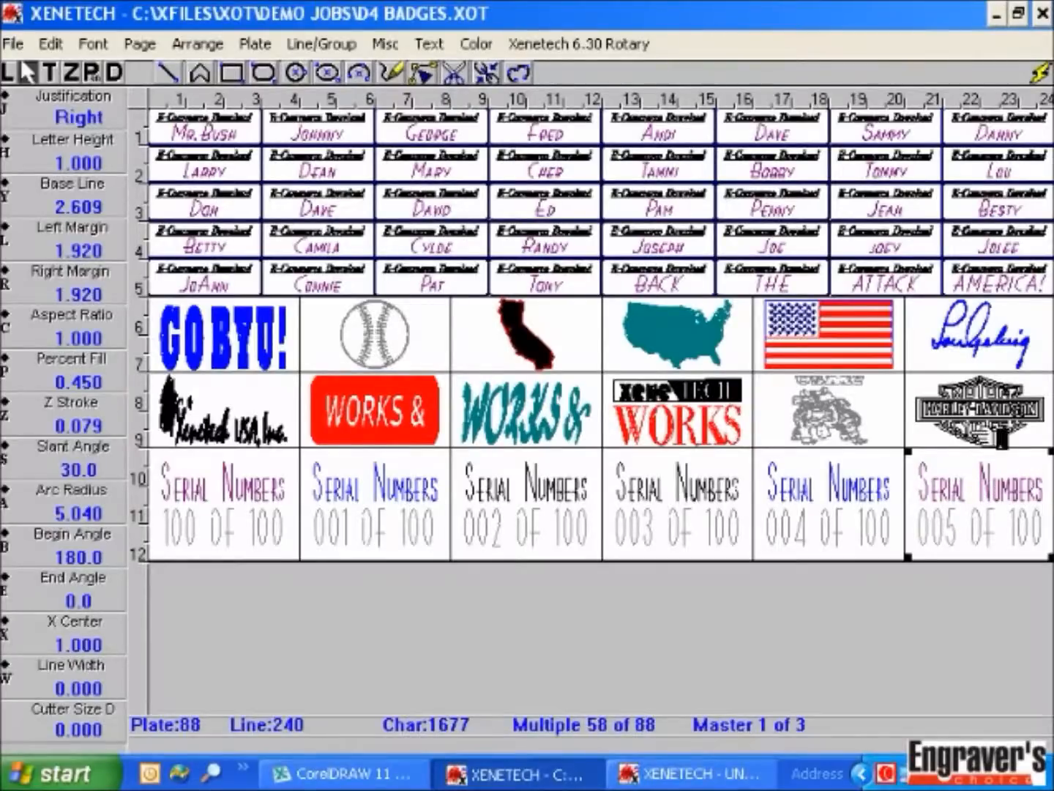
click(344, 129)
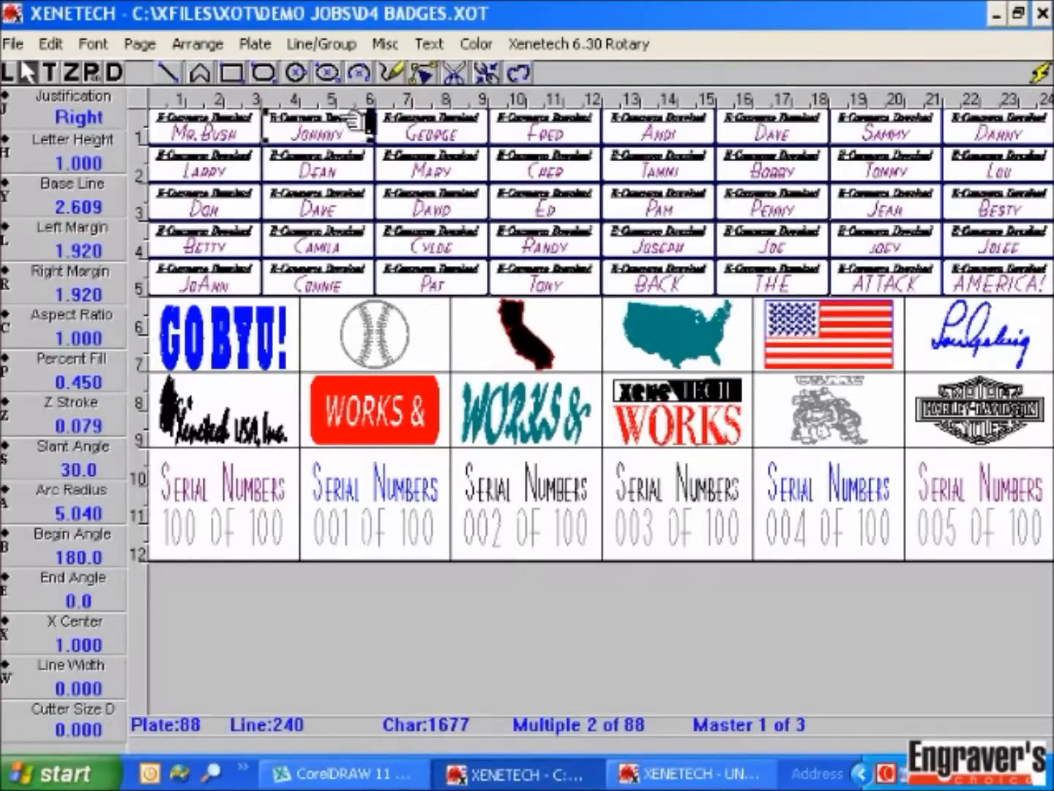
double_click(343, 126)
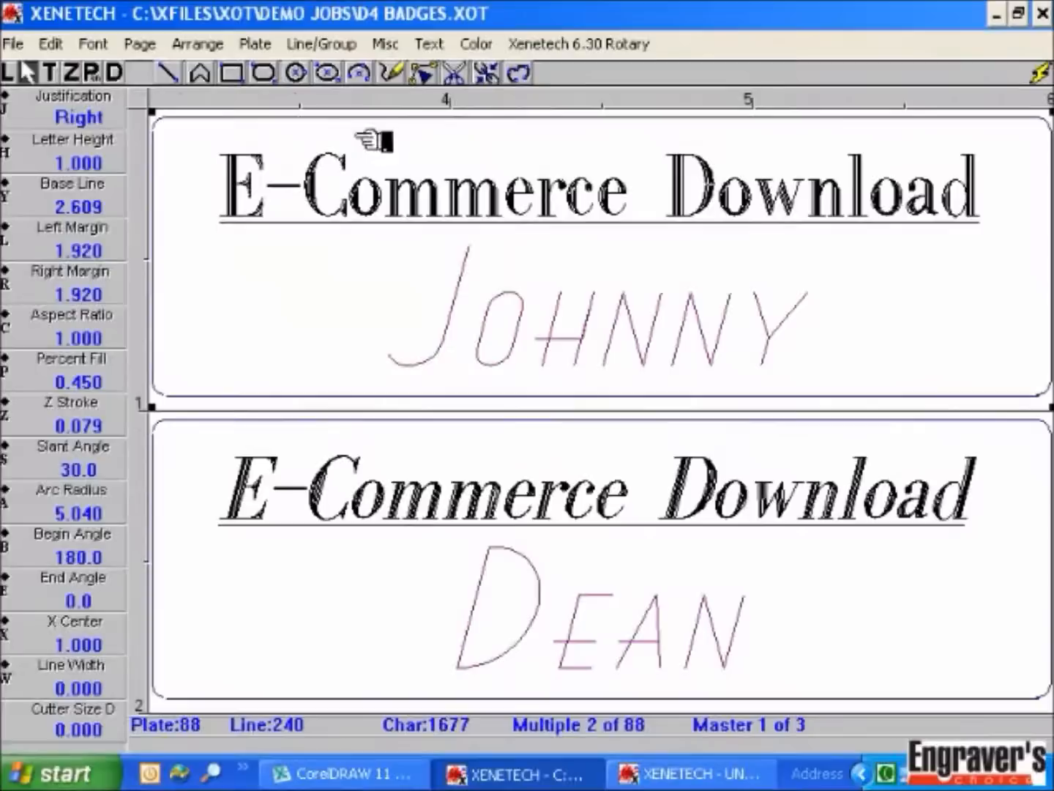
double_click(395, 153)
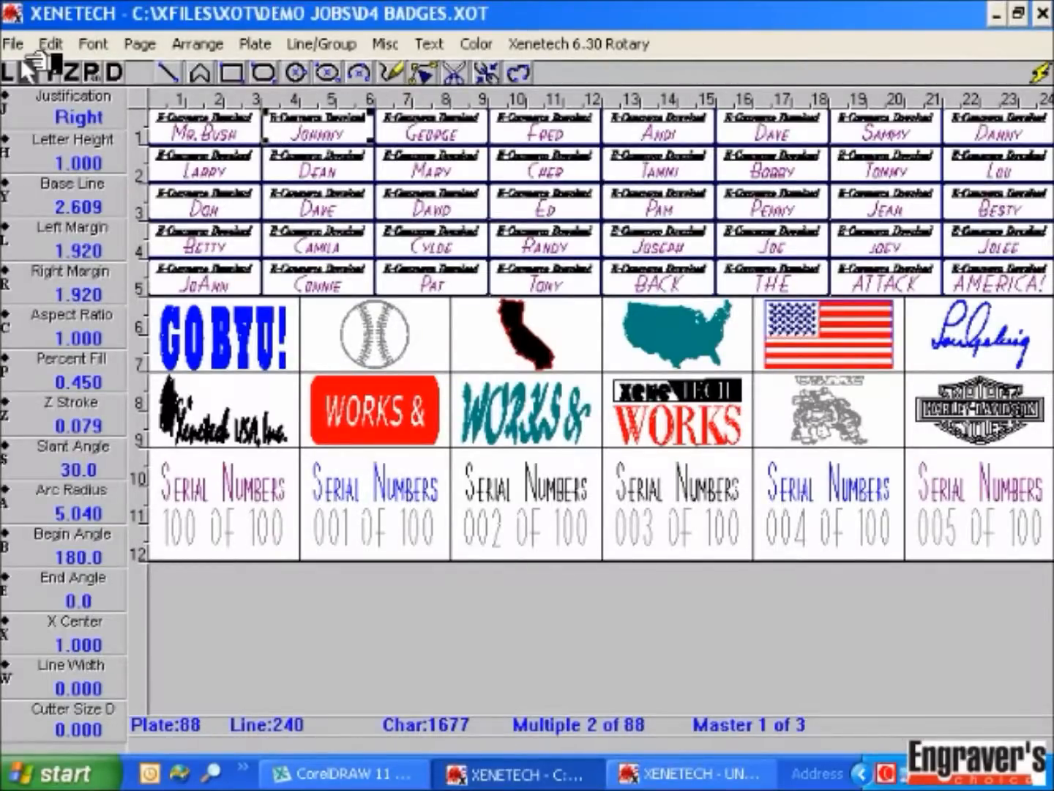
Step: Delete plates 2 through 88 using Delete Plate with 999, then Magic Redraw
click(53, 44)
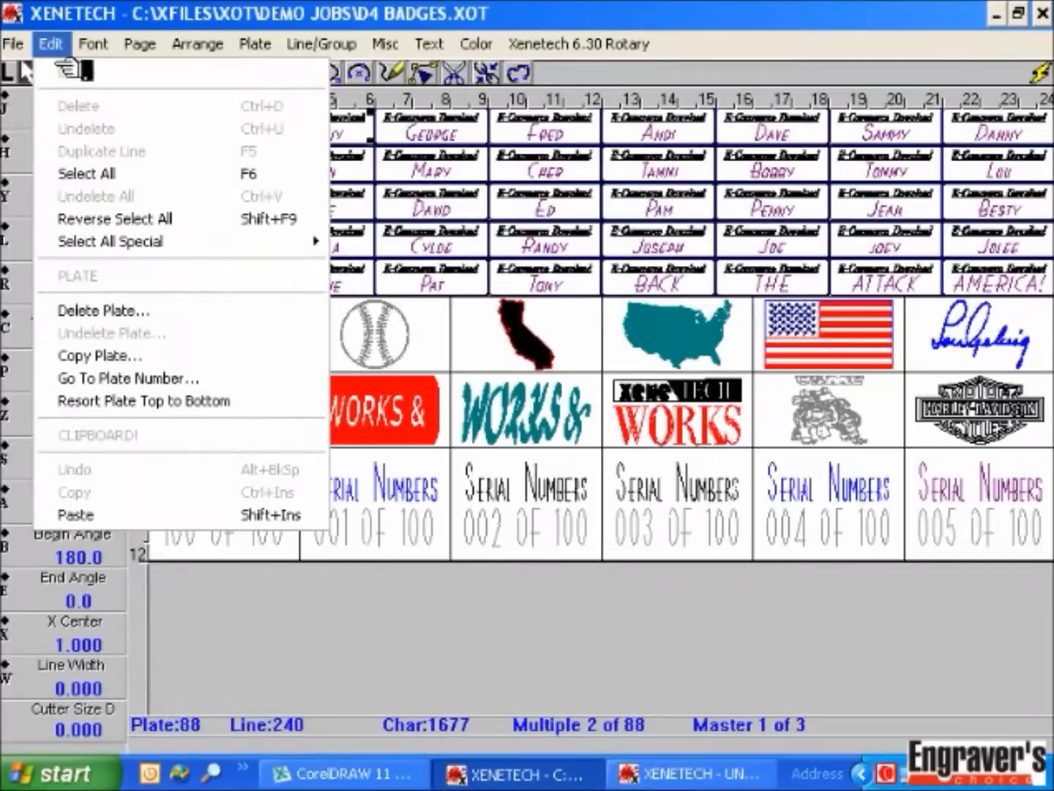
click(147, 314)
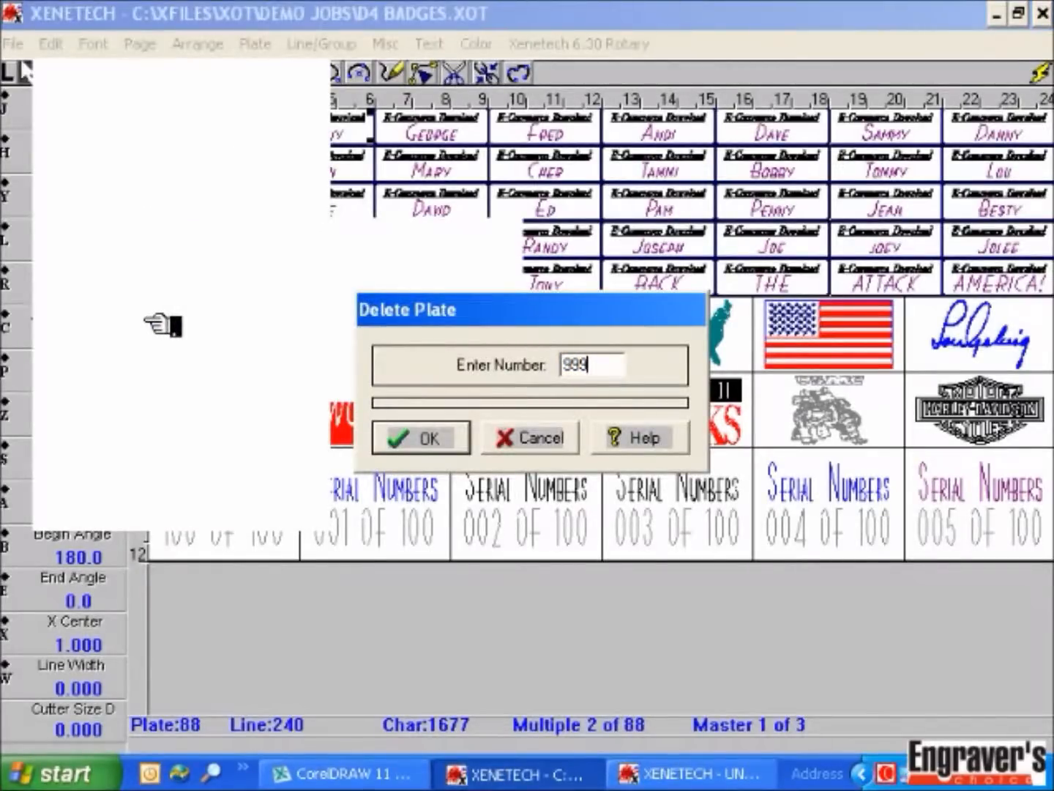
key(Return)
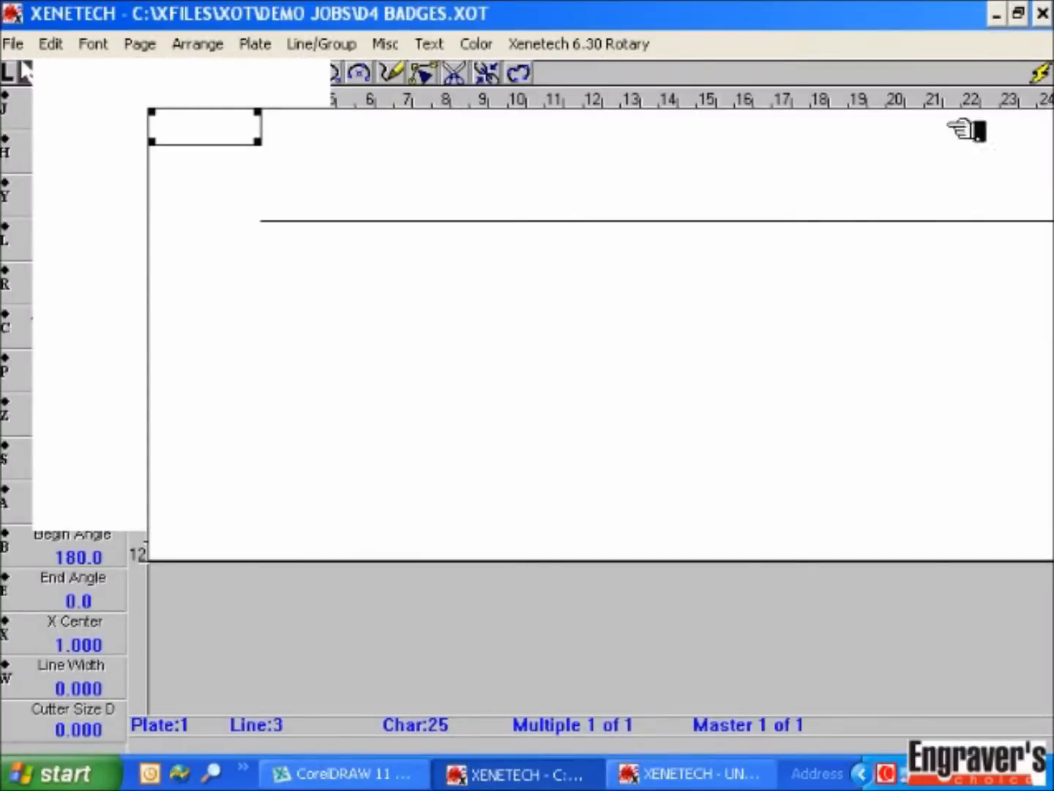
click(1038, 74)
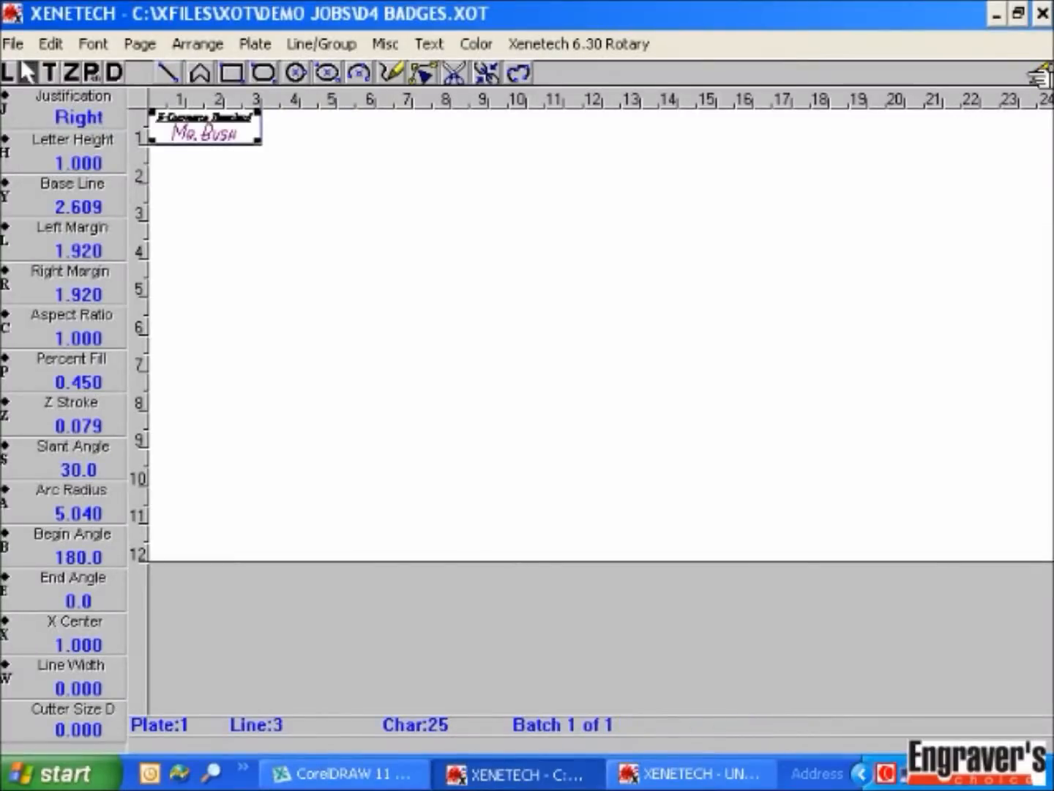
Step: Zoom into the lone badge and back out, then select its name text line
click(227, 128)
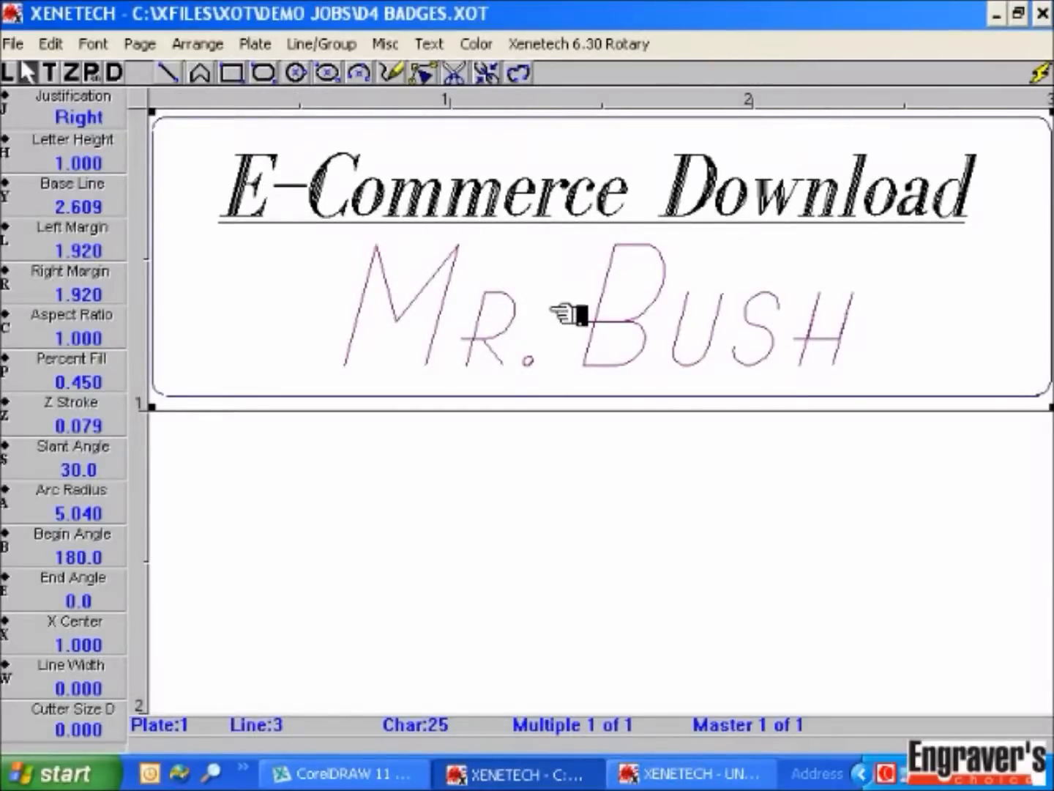
right_click(555, 279)
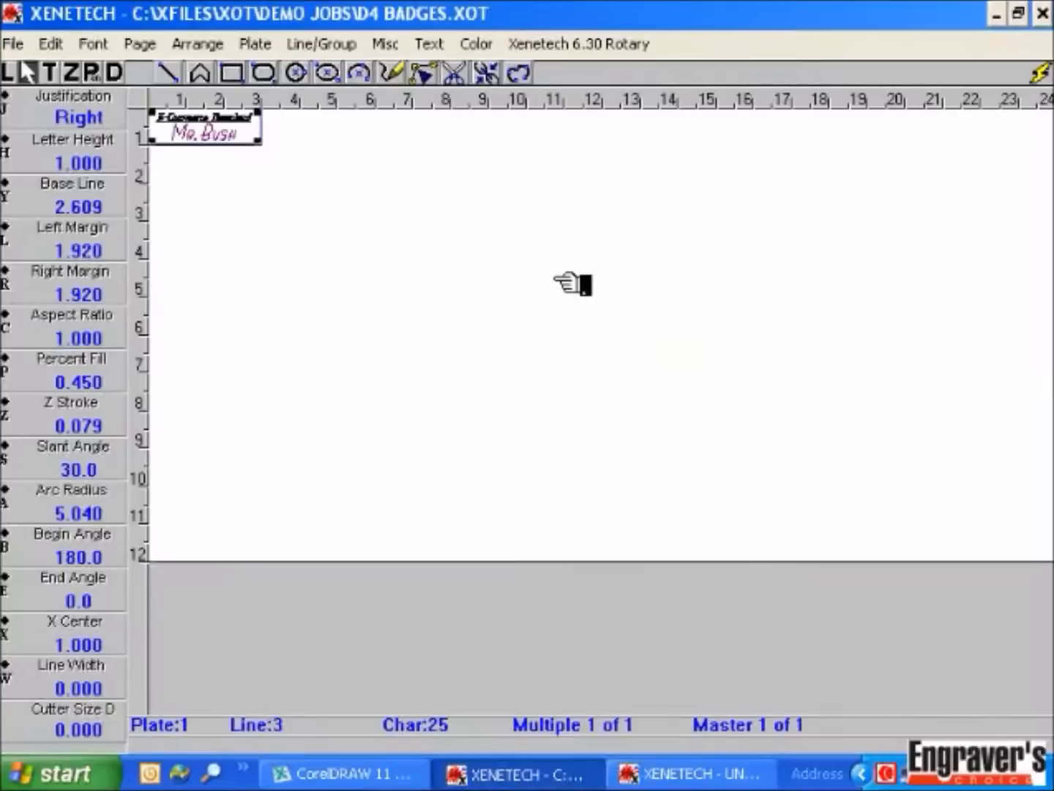
click(242, 139)
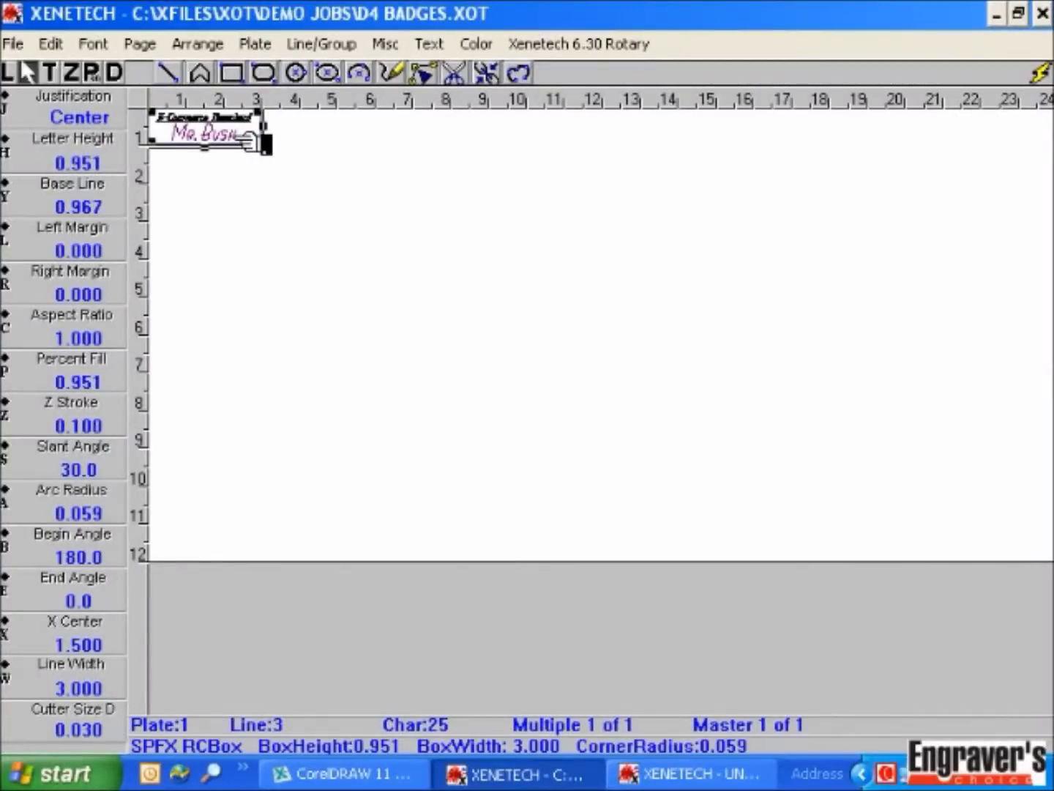
click(248, 139)
click(253, 141)
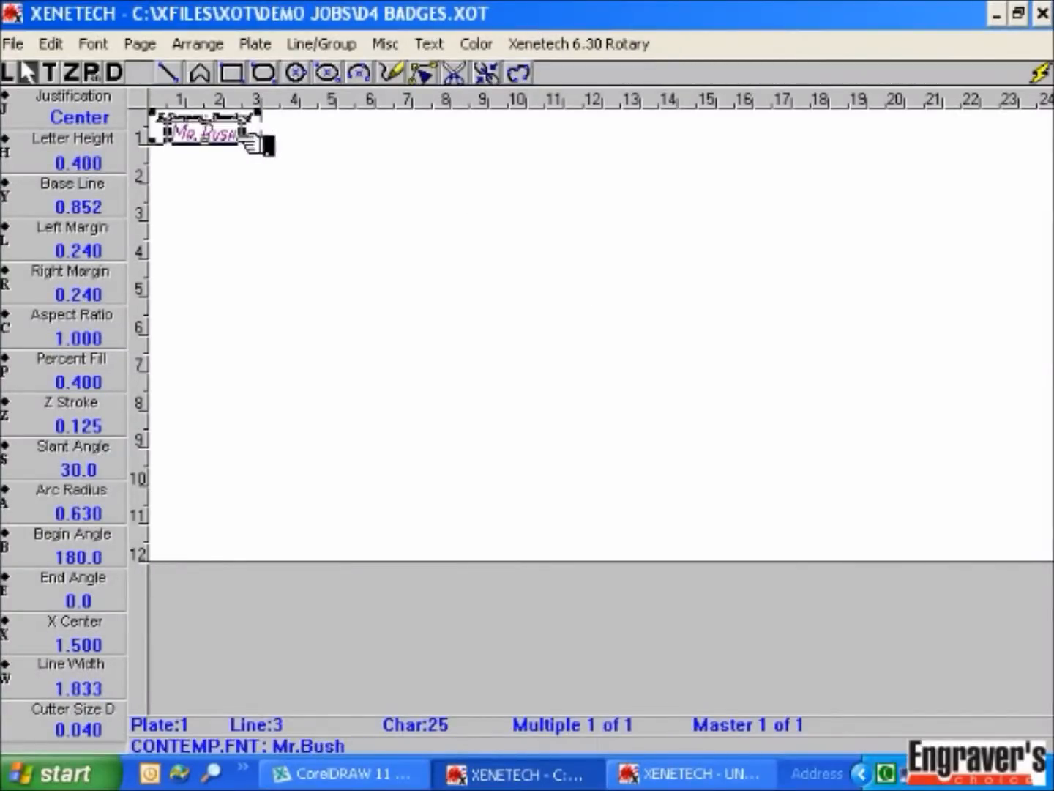
click(399, 45)
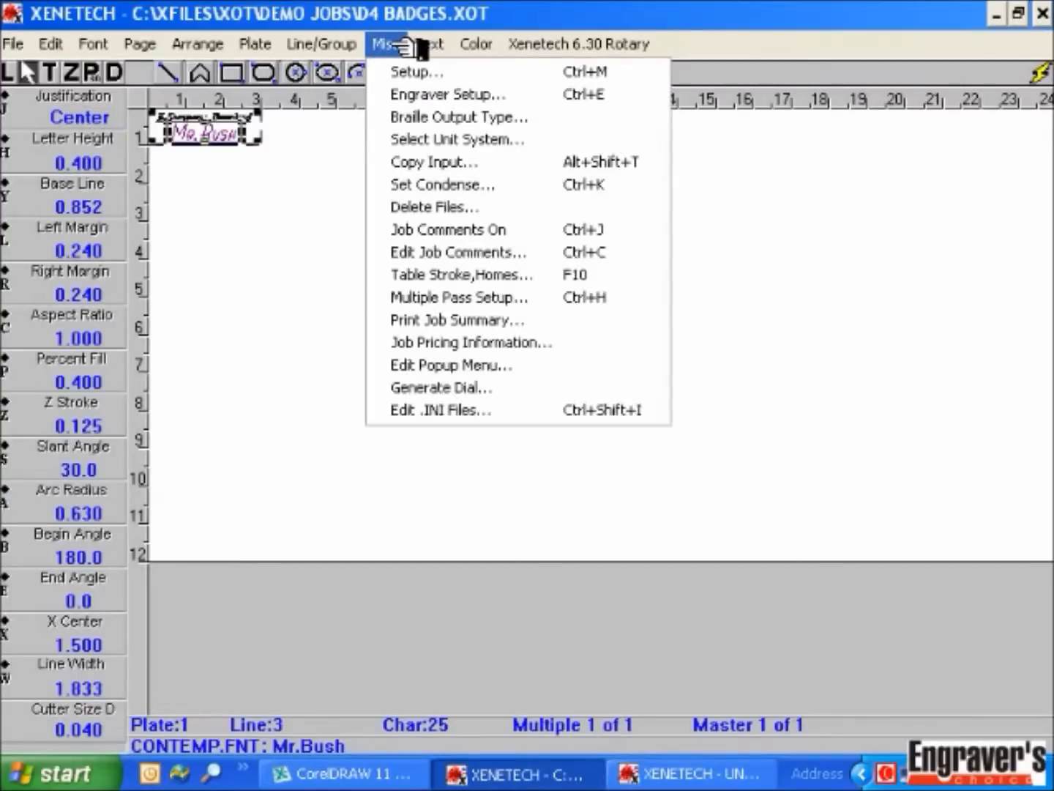
Step: Import the 'multiple names' text file with Copy Input to produce 42 name plates
click(425, 162)
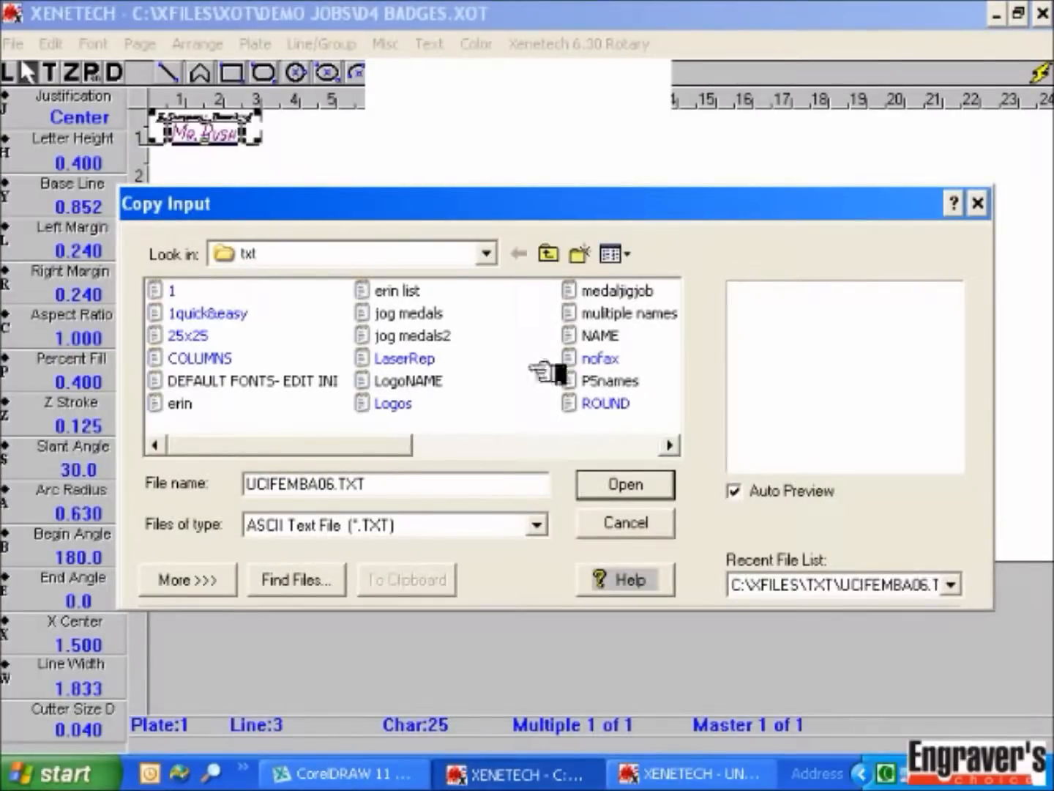
click(626, 315)
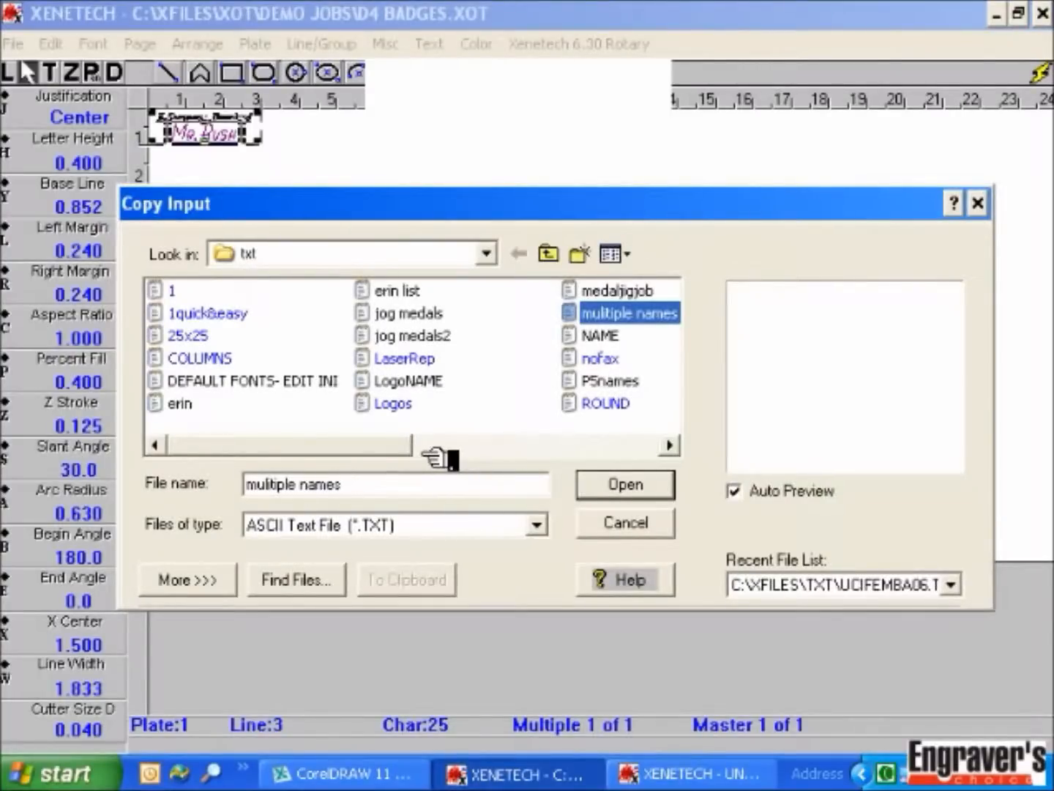
click(204, 579)
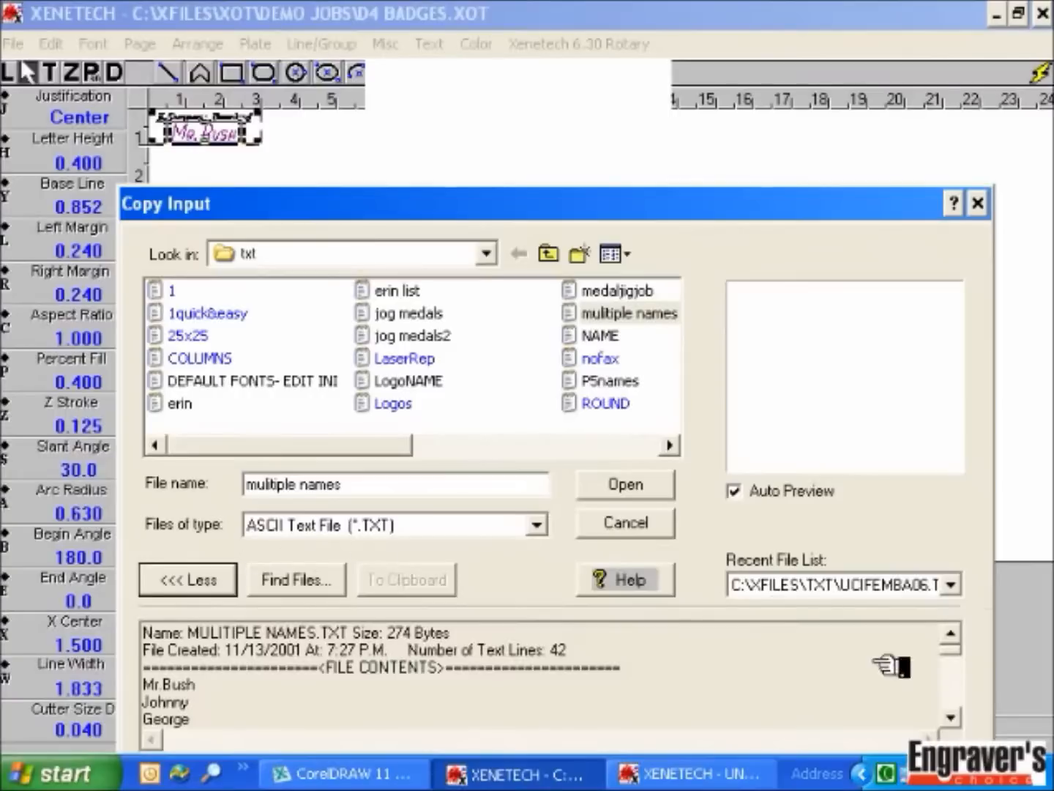
scroll(952, 718, down, 6)
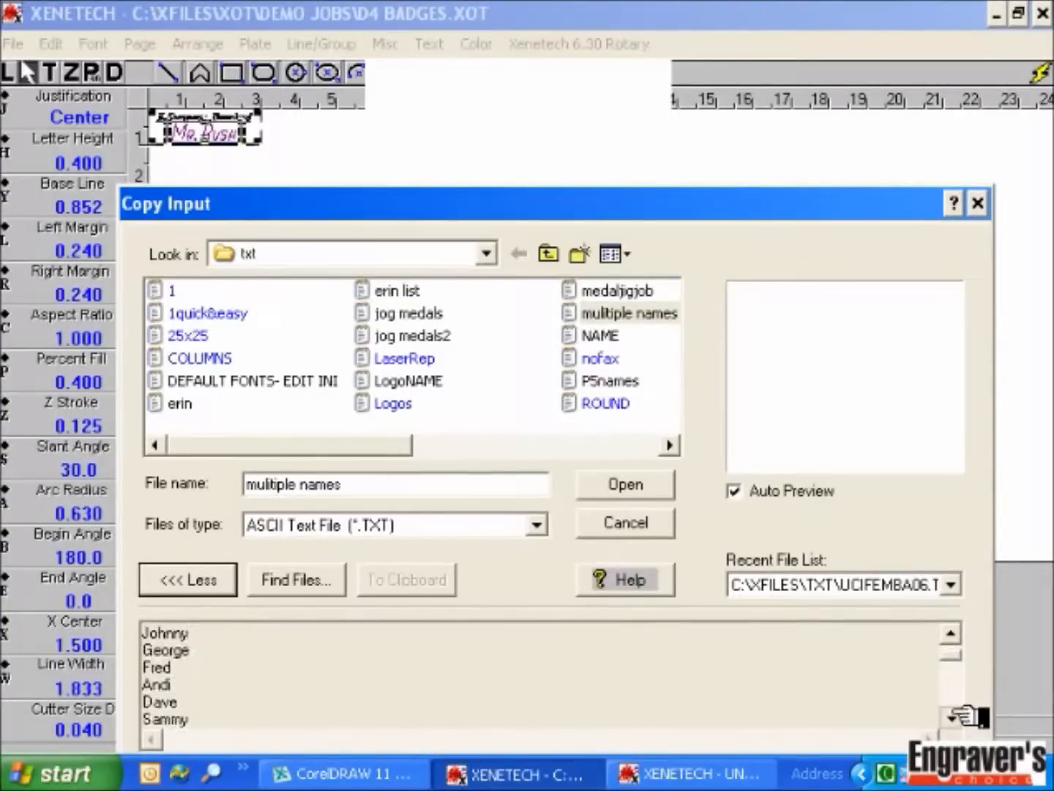
double_click(952, 717)
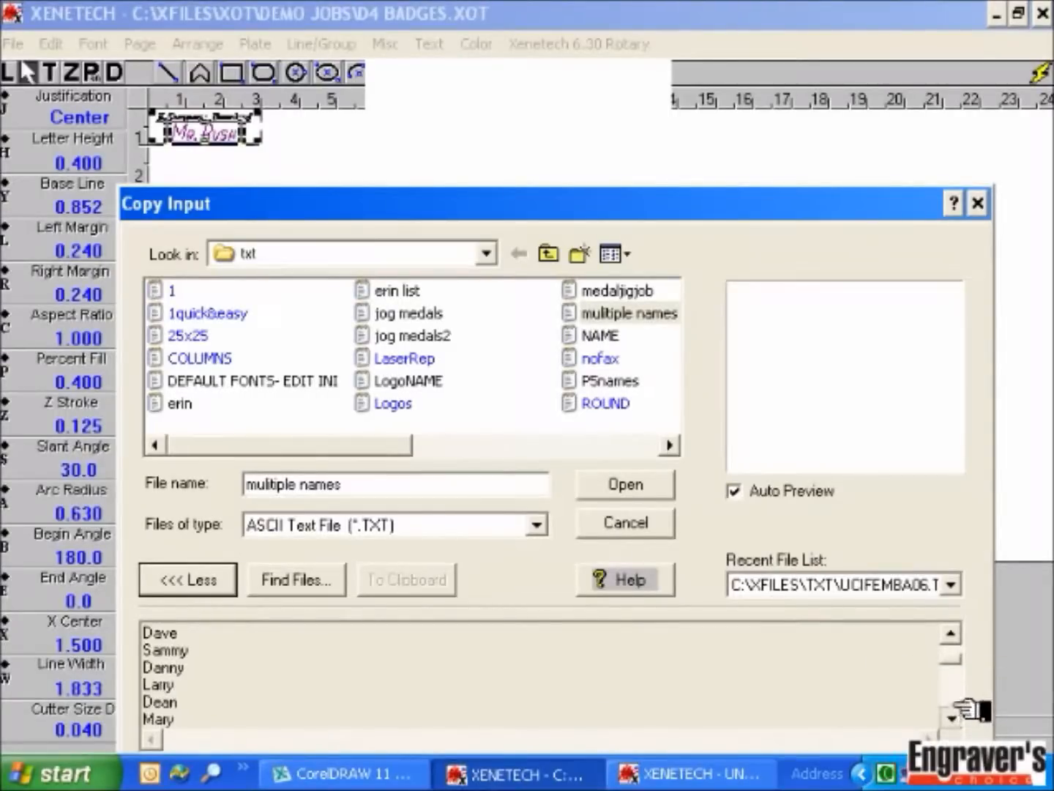
click(642, 485)
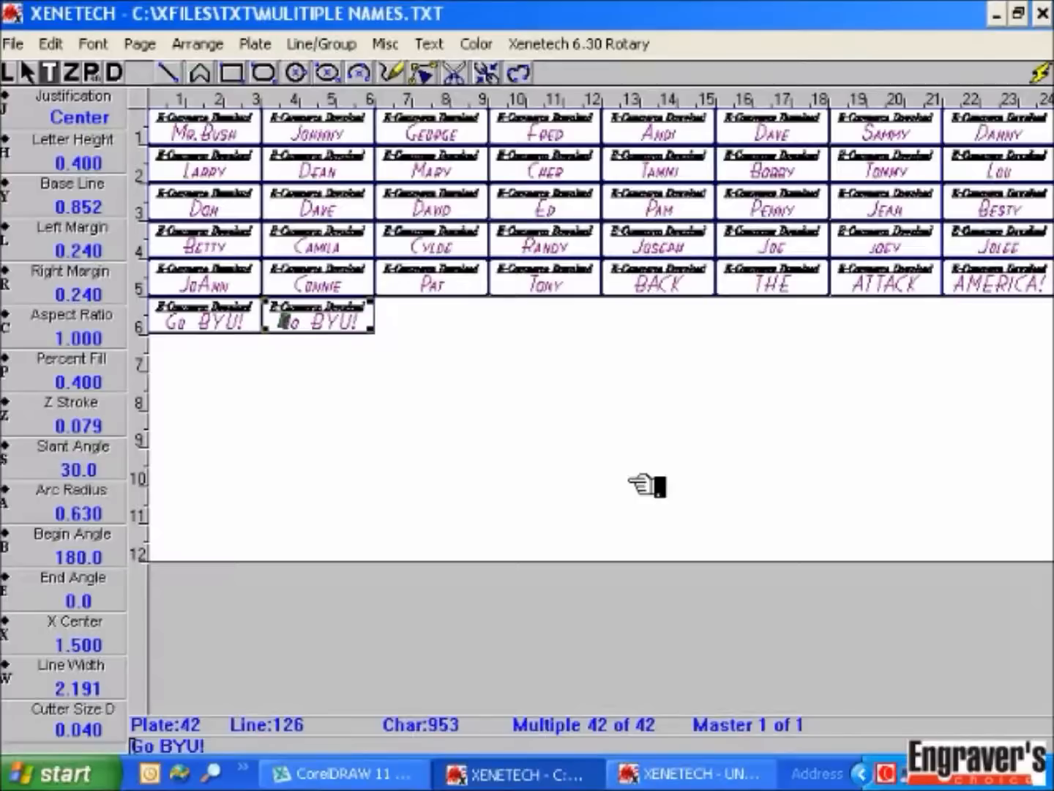
Step: Enable Size of Multiple Plate, set the single plate to height 4 and width 6 inches, and rescale
key(ctrl+n)
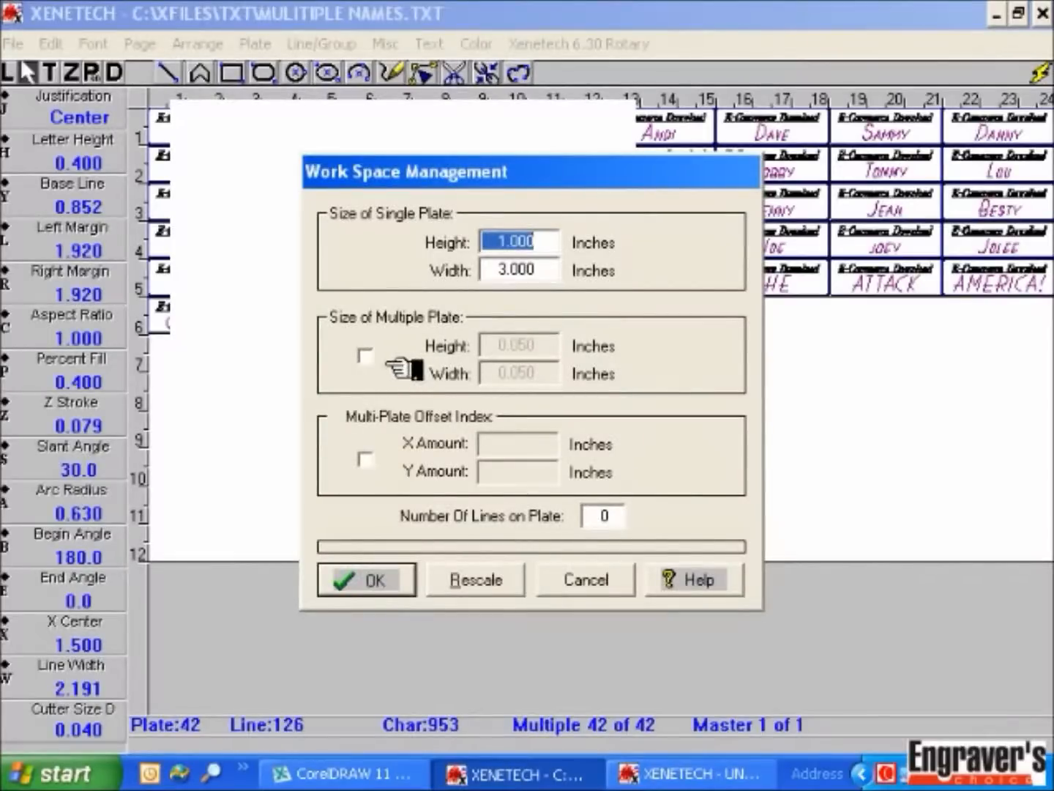
click(365, 355)
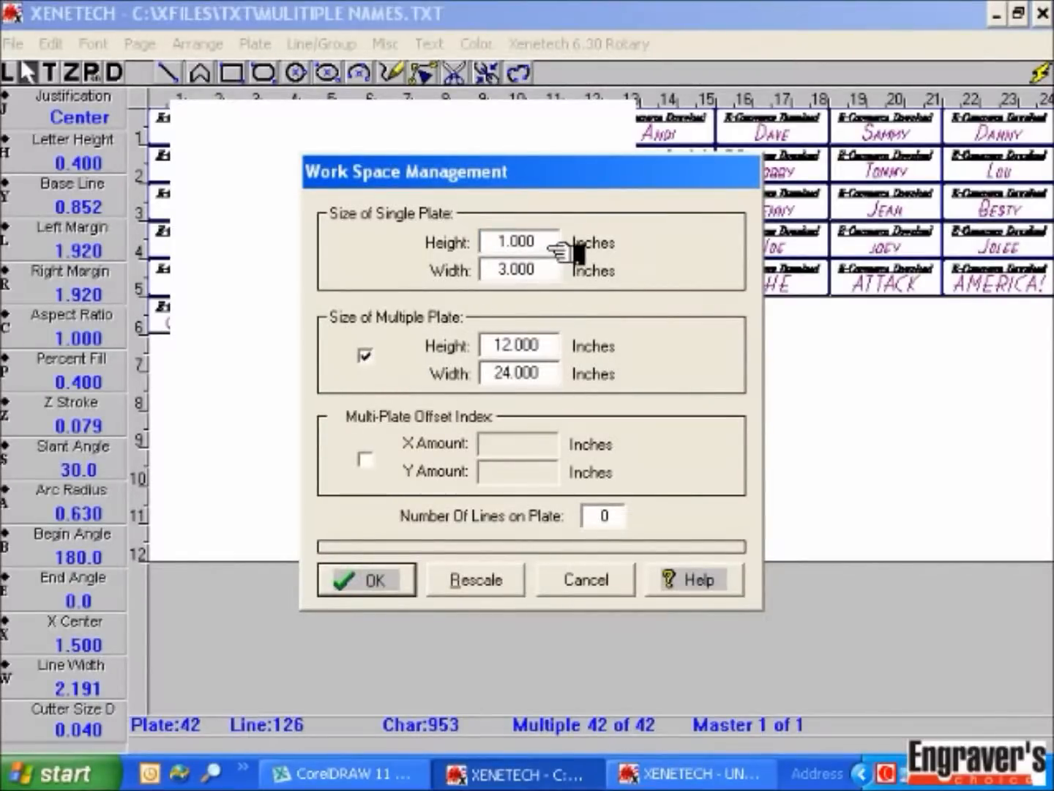
double_click(487, 242)
text(4)
key(Tab)
text(6)
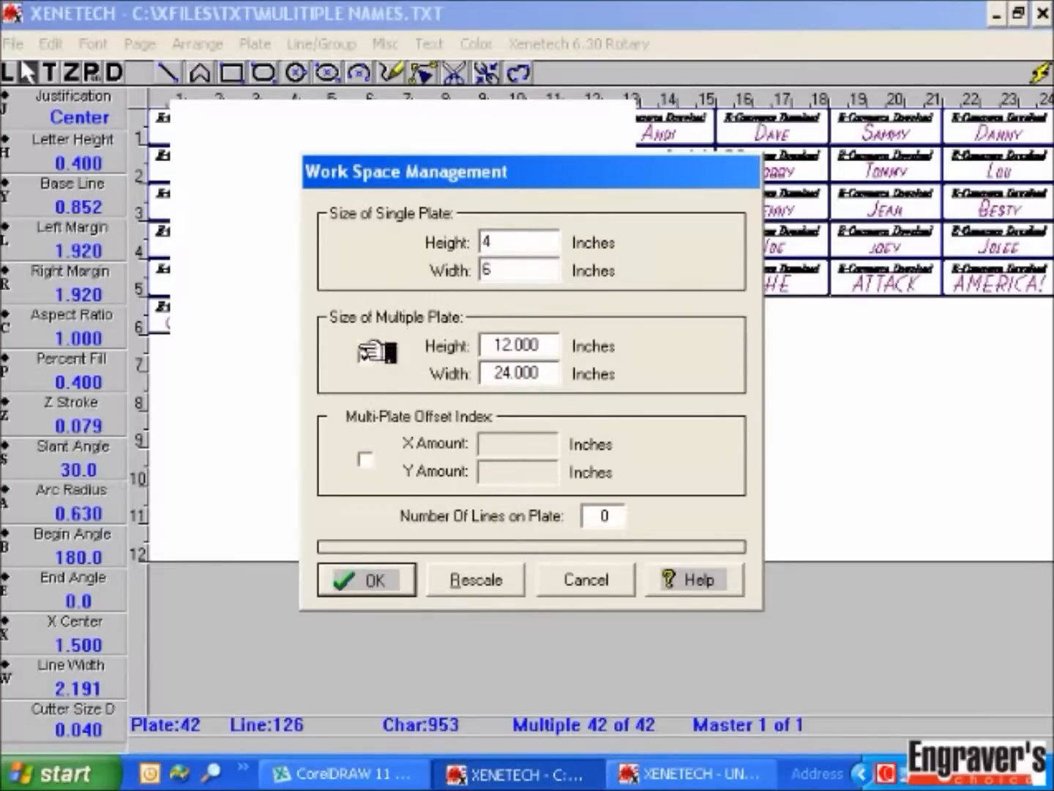
click(512, 584)
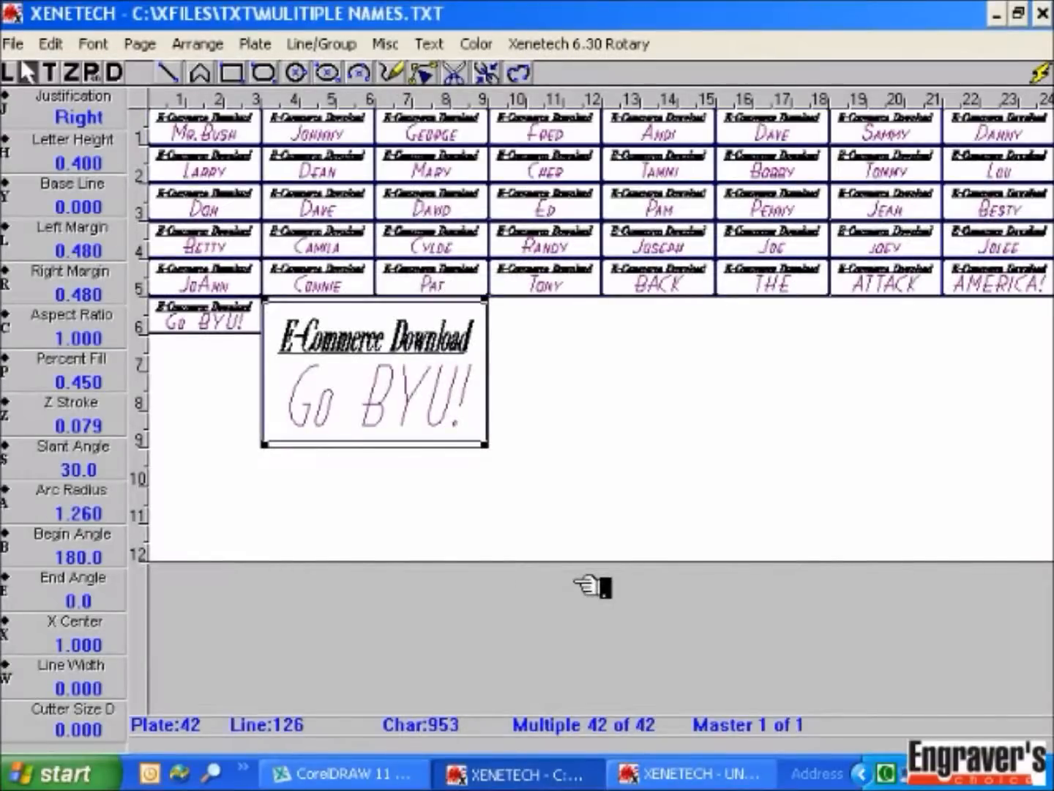
Step: Make the Go BYU! letters upright and delete the E-Commerce Download header line
key(Tab)
key(Tab)
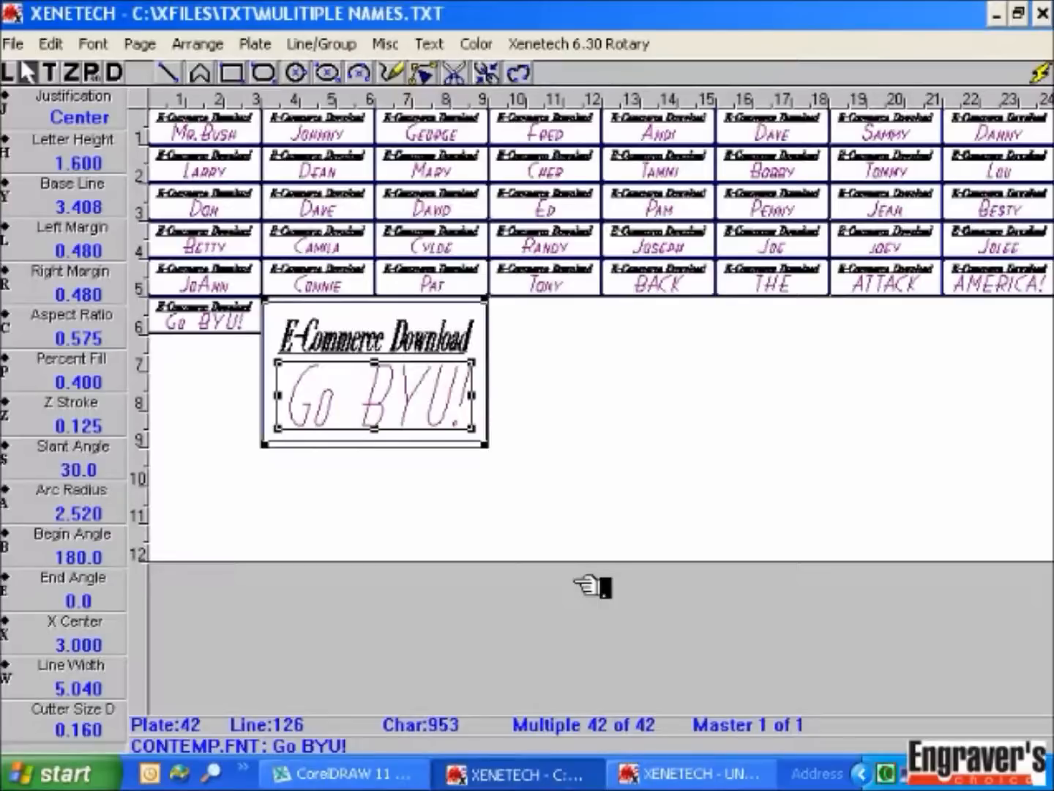
key(s)
key(ctrl+a)
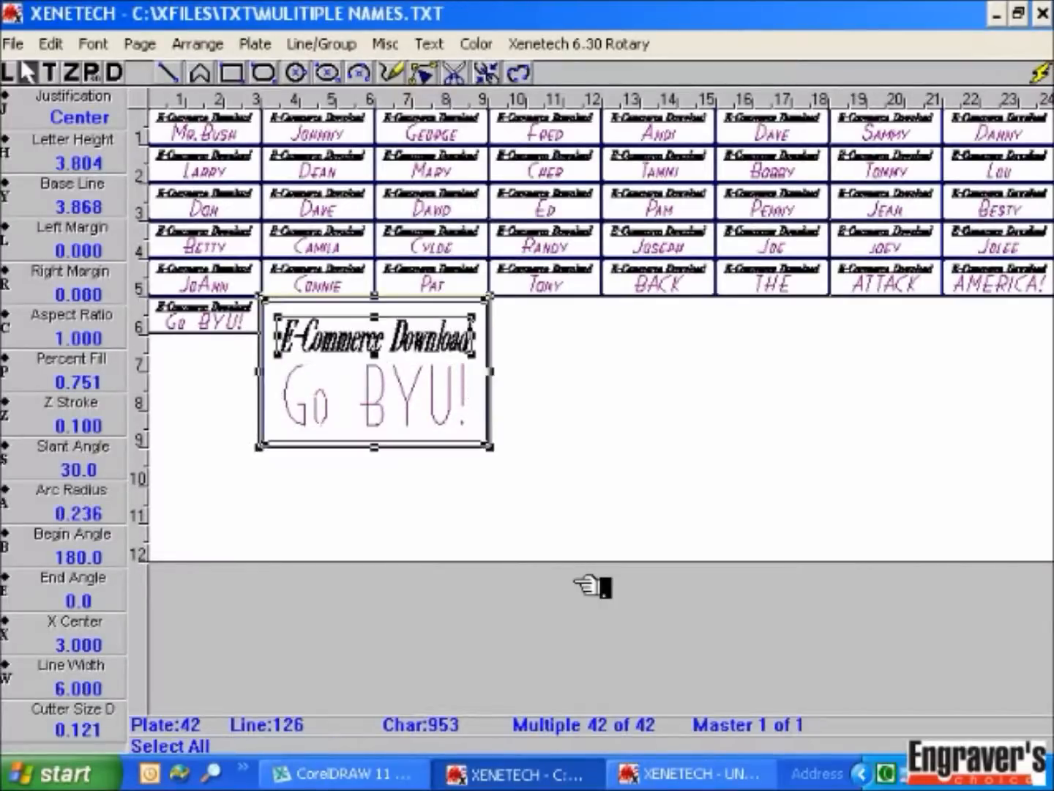
key(Delete)
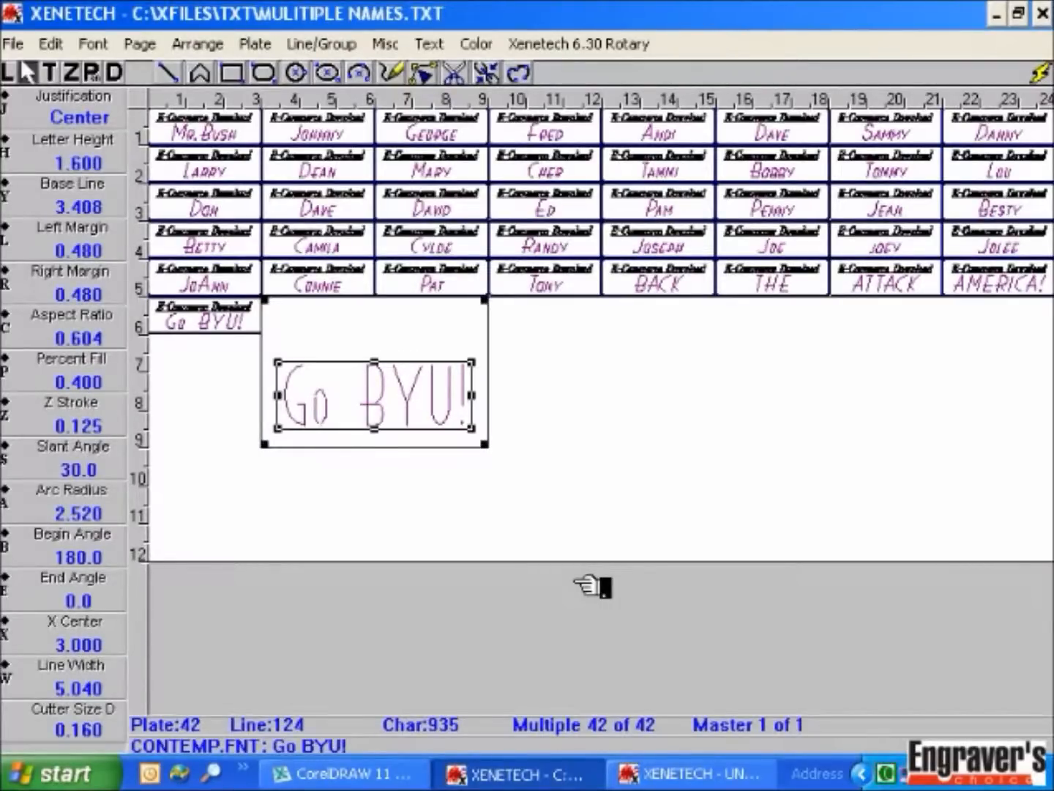
Step: Give Go BYU! a 0.8 percent fill and 0.1 left and right margins, and adjust its aspect ratio
click(110, 386)
text(.8)
key(Return)
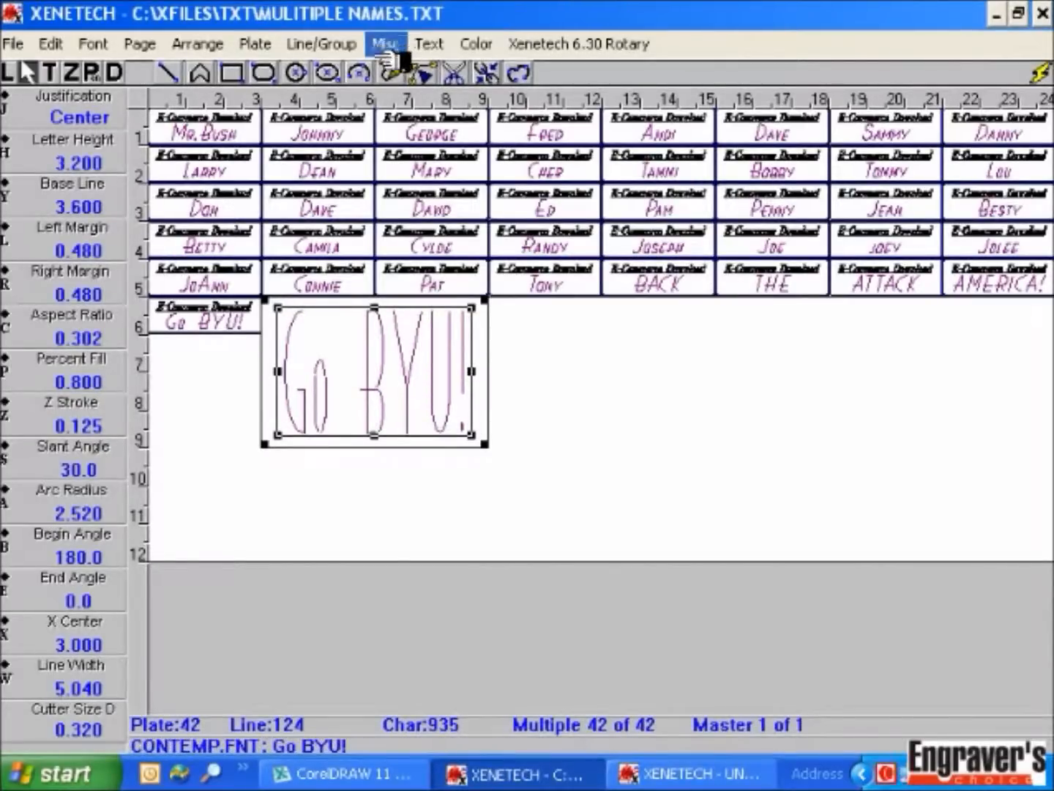
click(110, 252)
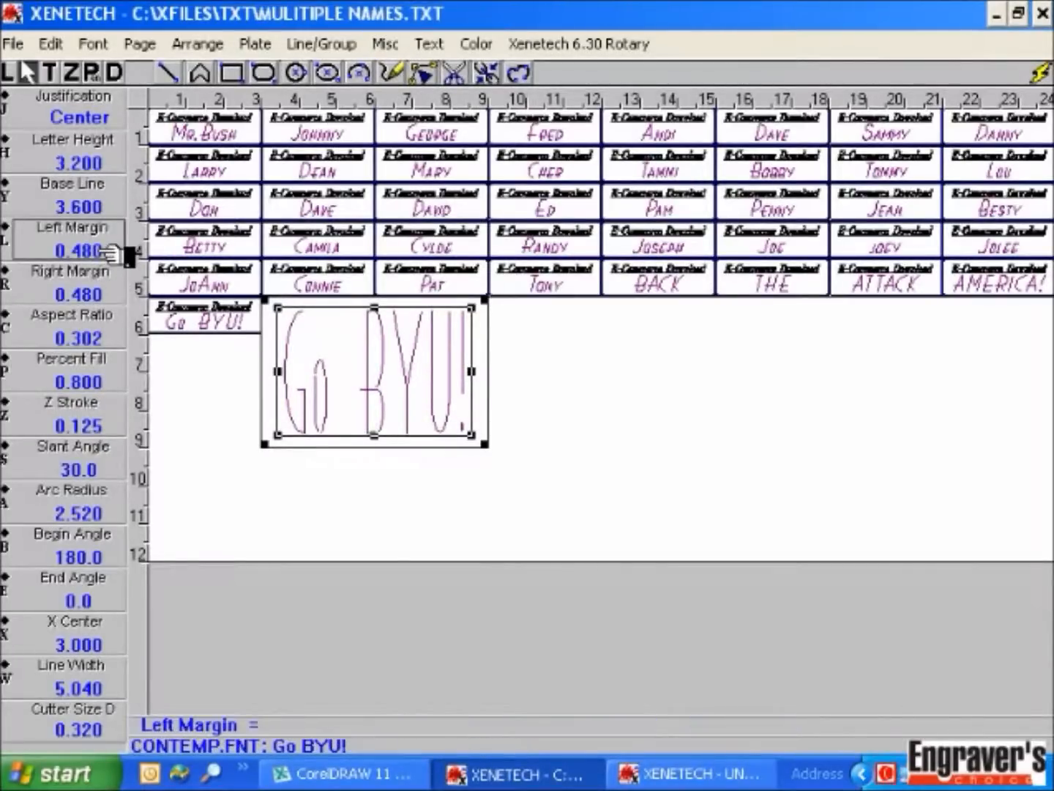
text(.1)
key(Return)
text(.1)
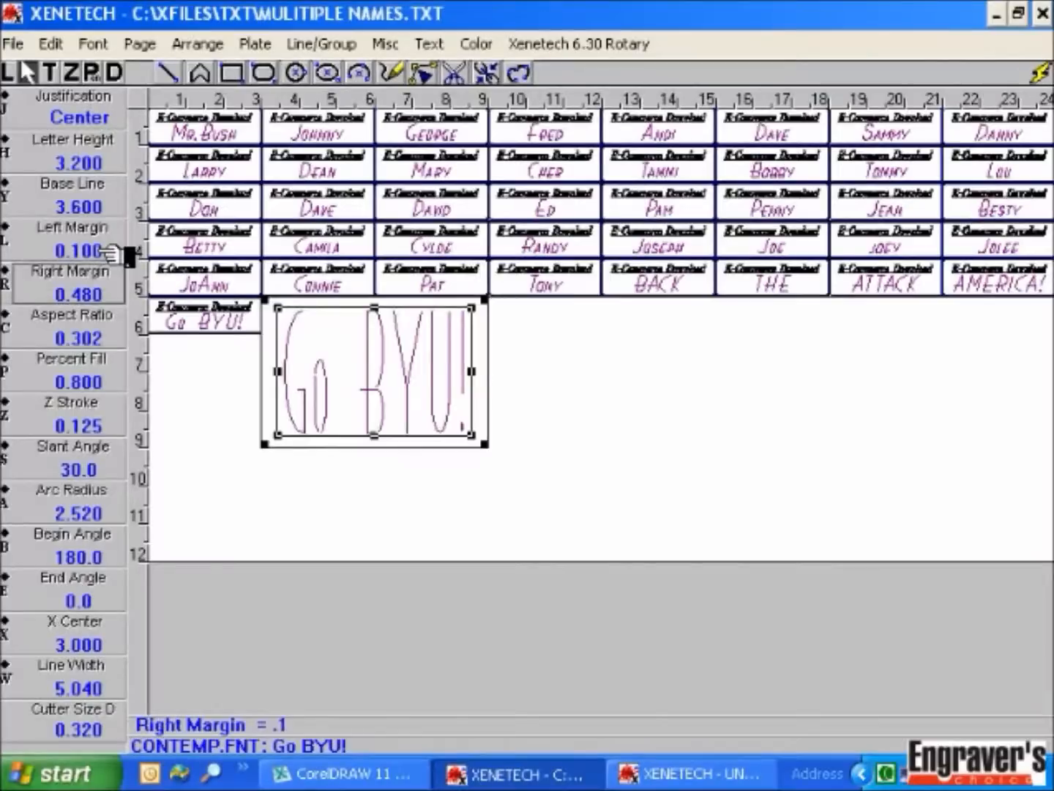
key(Return)
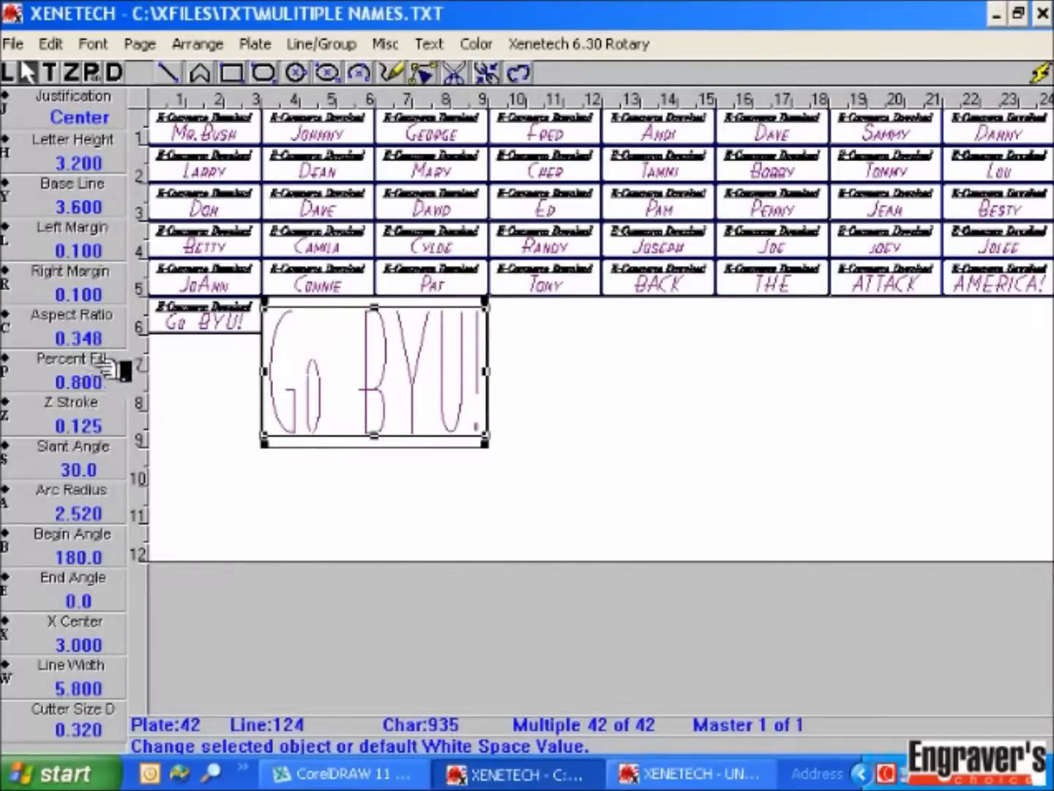
click(98, 340)
text(2)
key(Return)
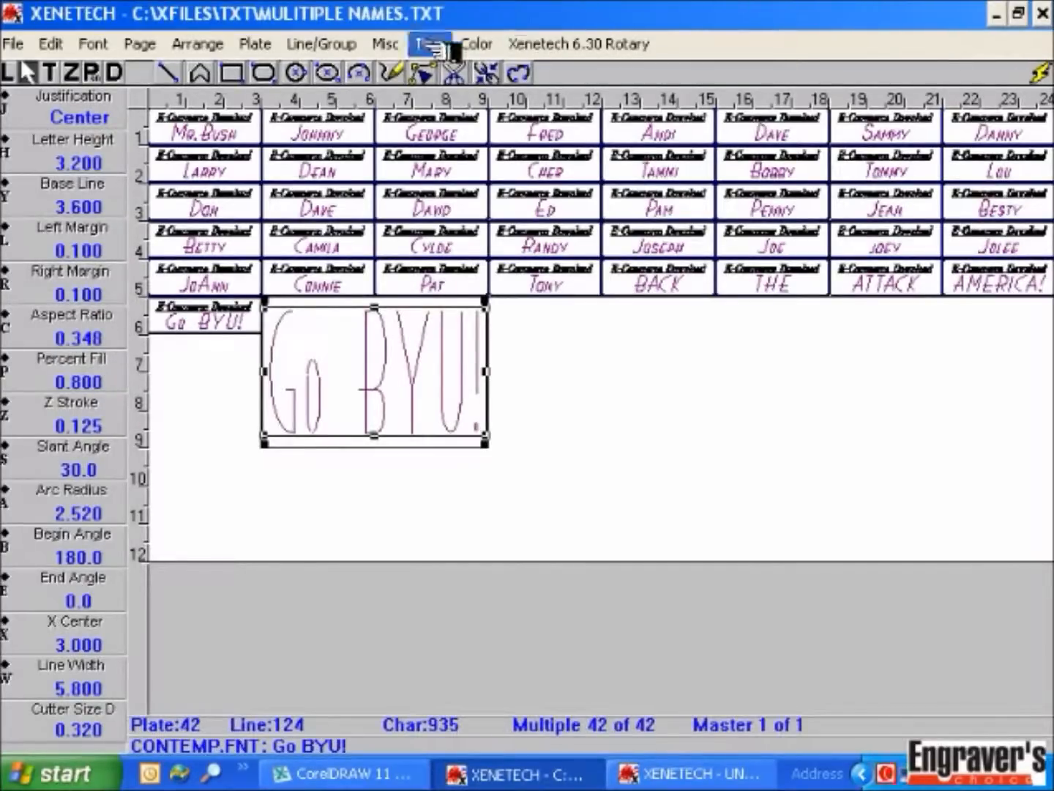
Step: Deselect the text line, refresh the work area, and select the Go BYU! text
click(389, 48)
click(669, 456)
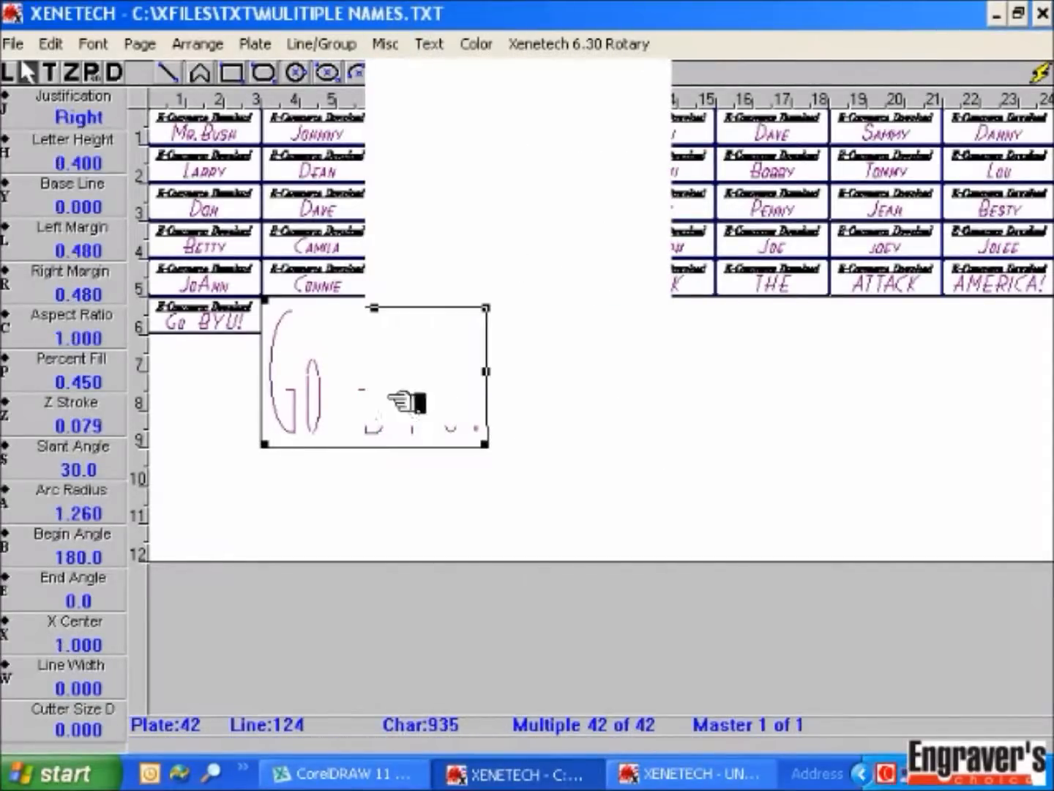
click(119, 77)
click(393, 368)
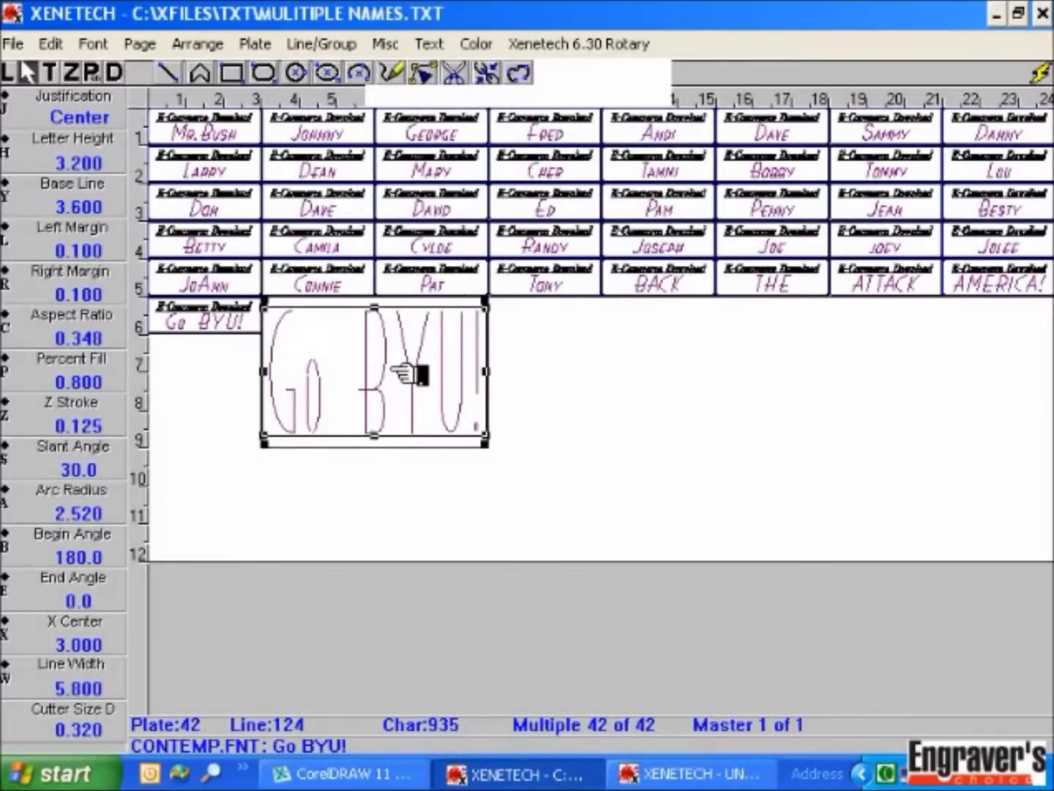
Step: Import the Logos text file through Copy Input, previewing it before adding its plates
right_click(394, 367)
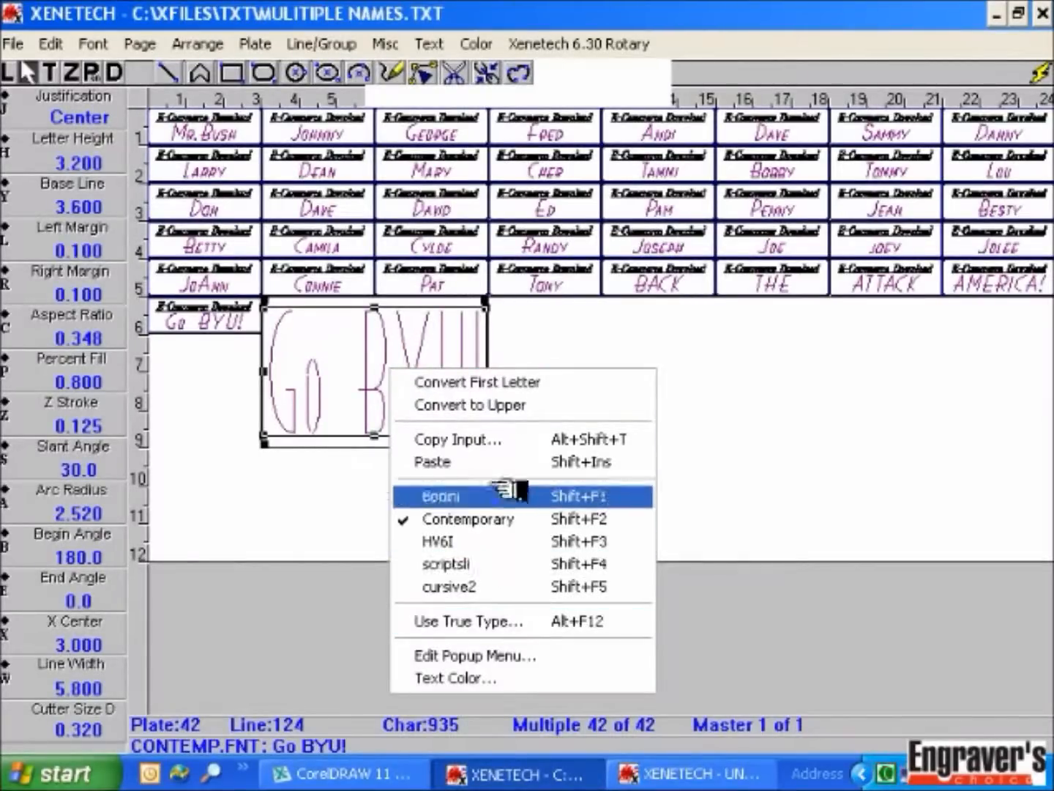
click(557, 439)
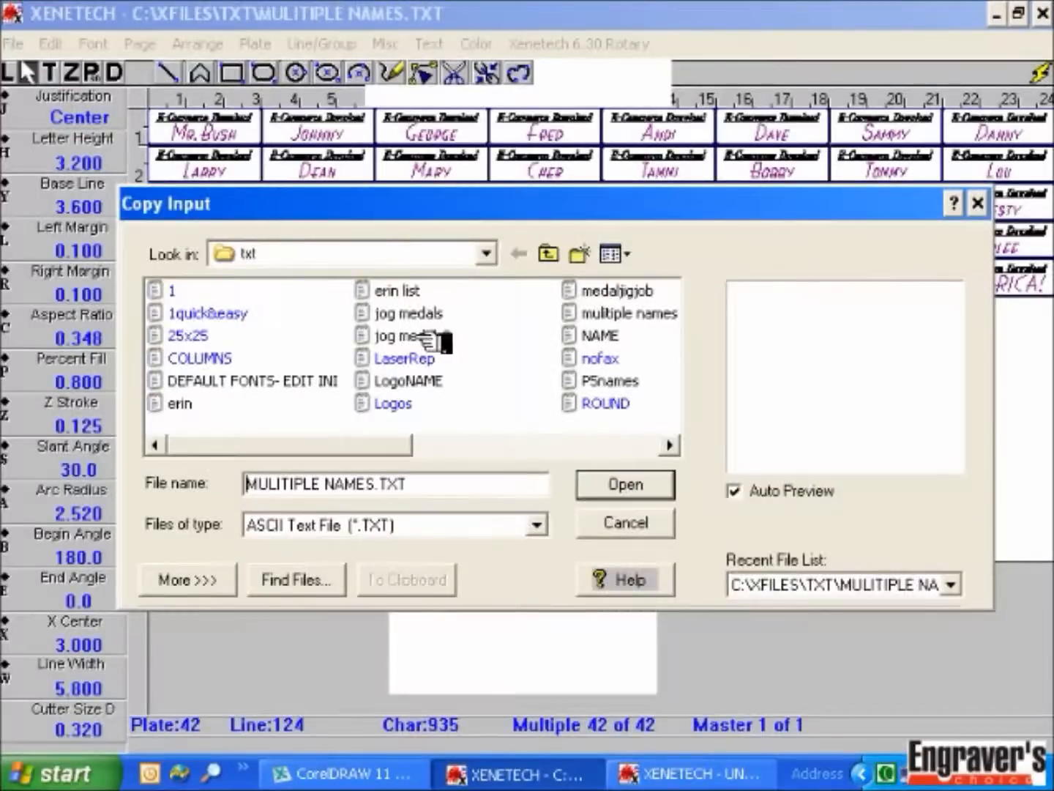
click(409, 405)
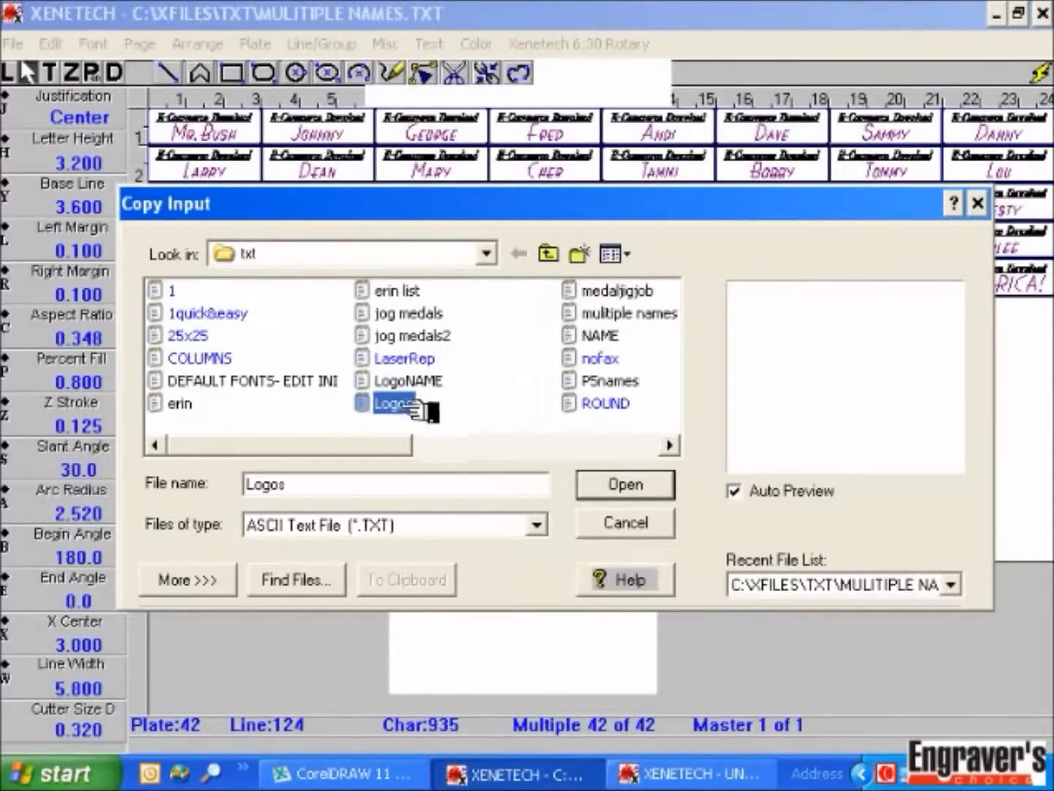
click(209, 579)
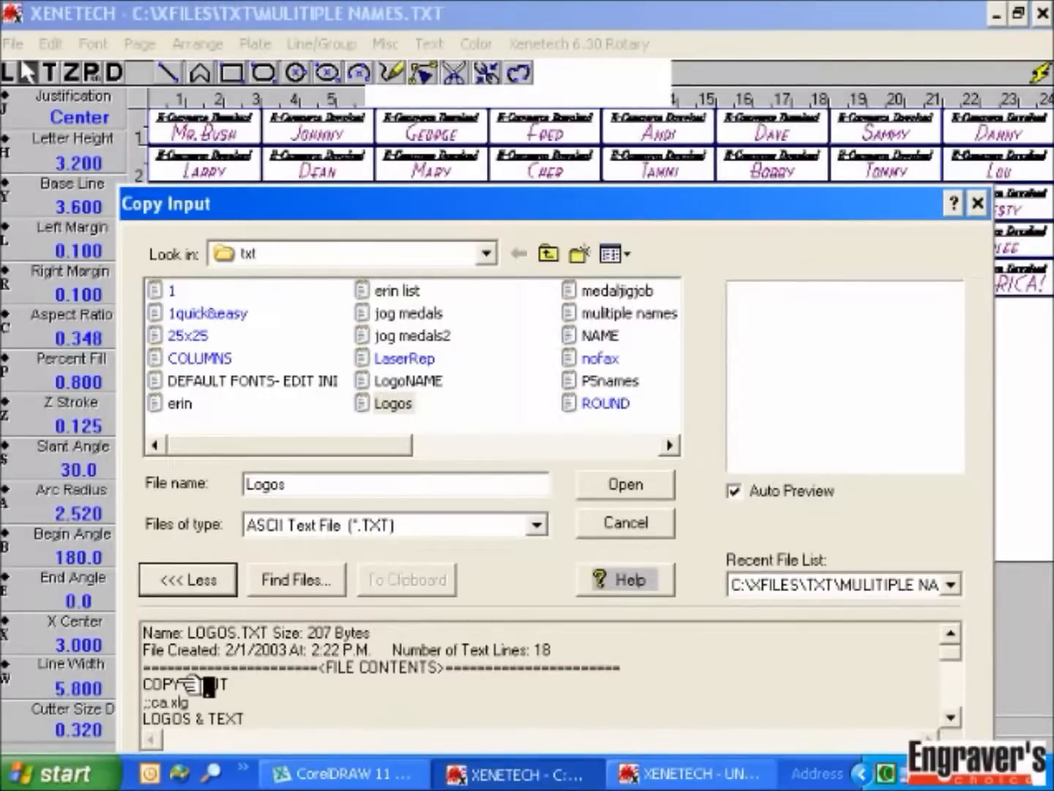
click(627, 486)
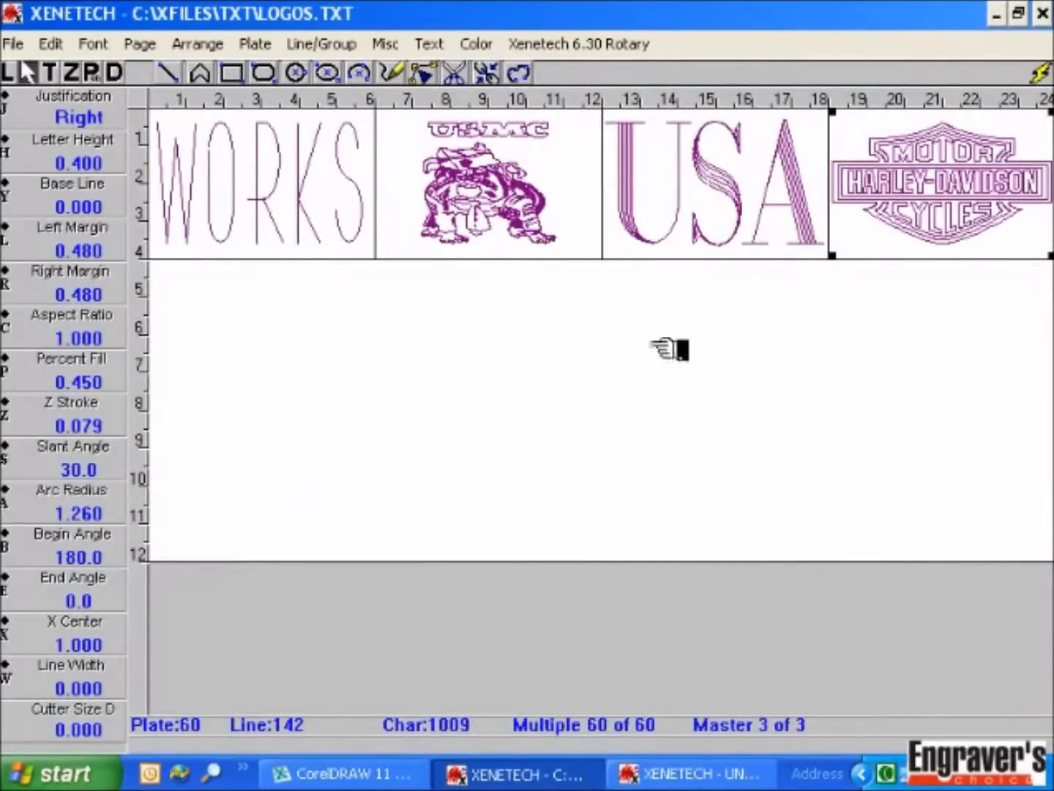
Step: Step back from master 3 to master 1, showing the name plates and logo plates
key(Page_Up)
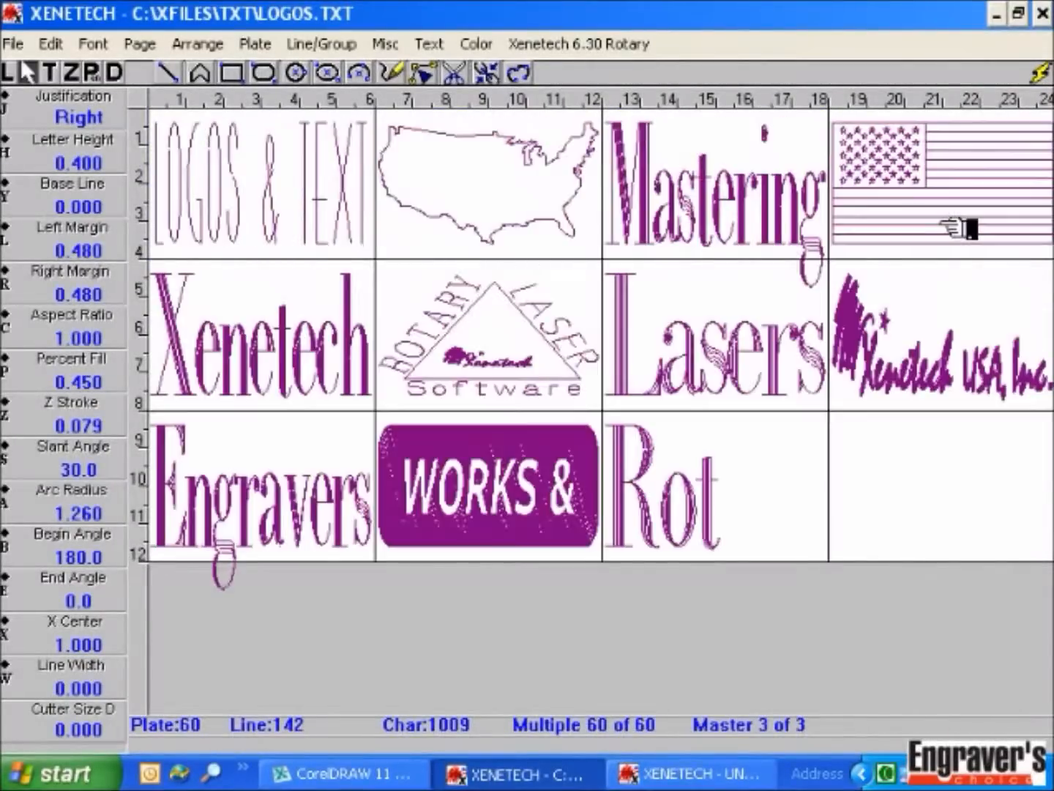
key(Page_Up)
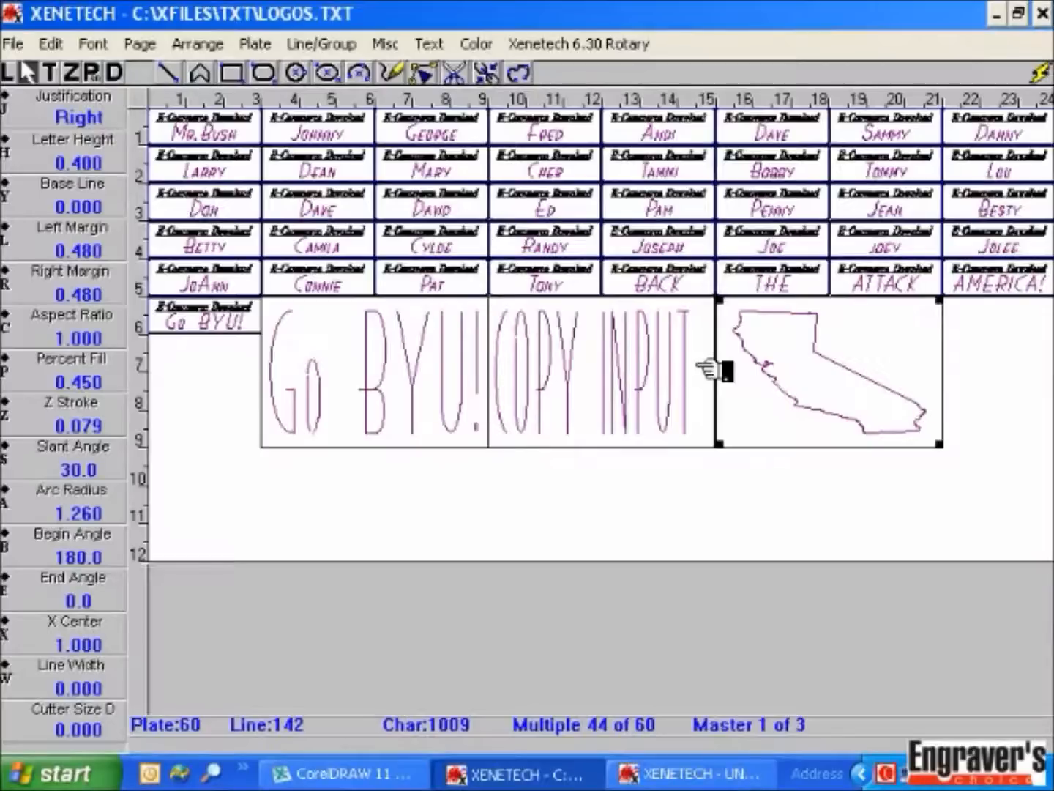
right_click(887, 773)
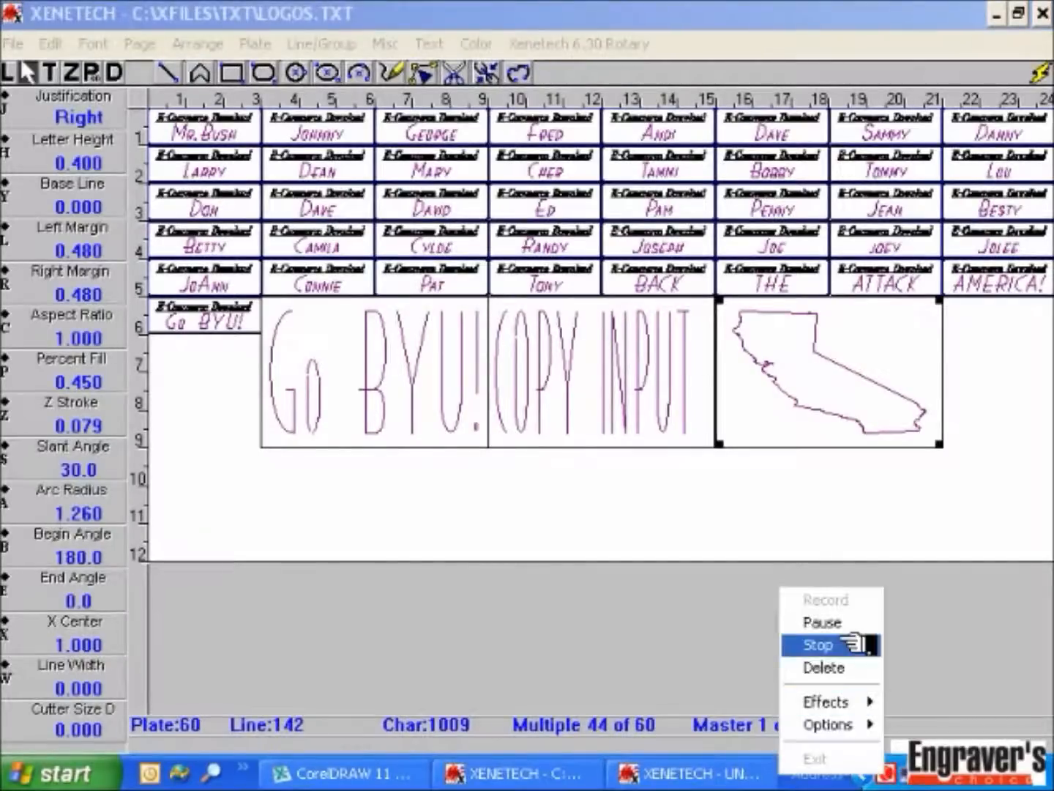
click(849, 645)
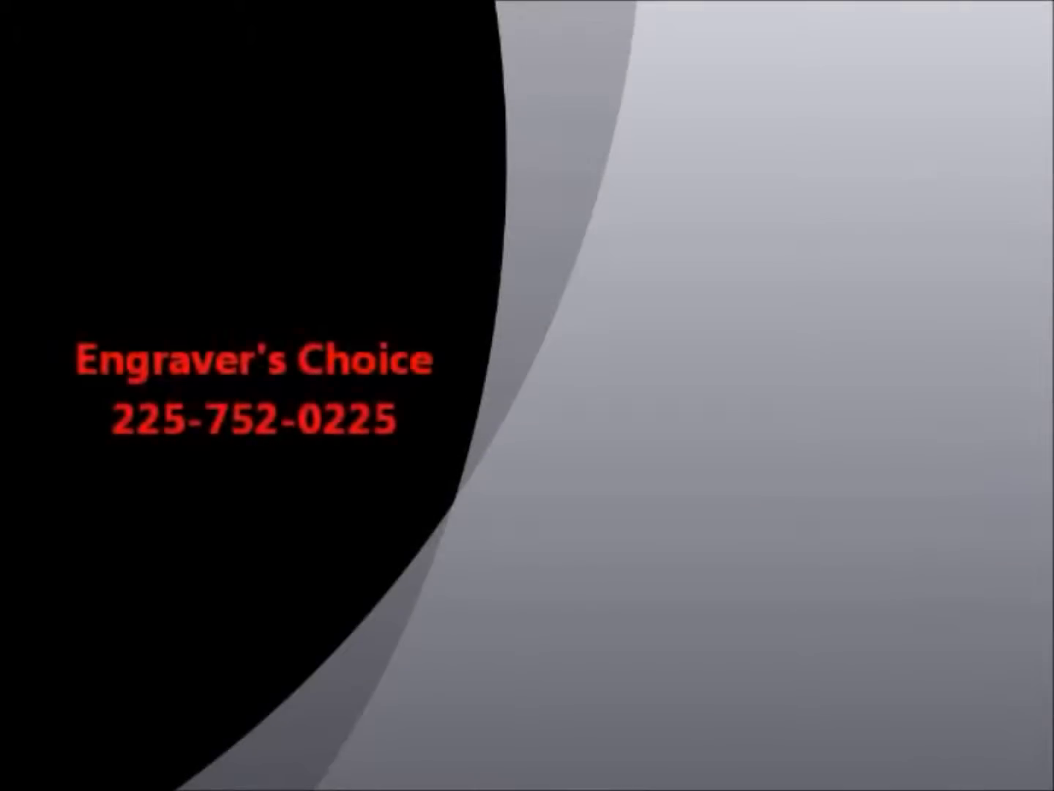